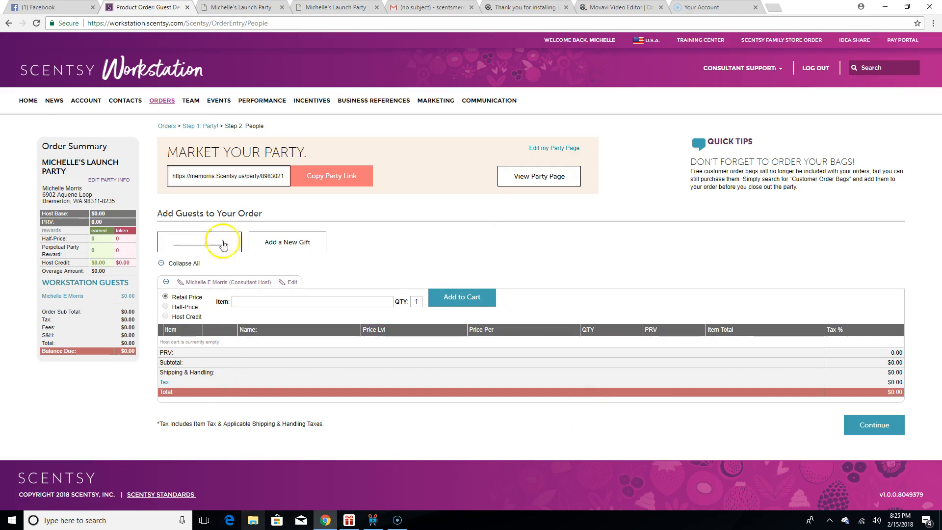
Step: Add a new guest to the party order with the guest's first and last name, and save back to the carts
{"action": "left_click", "coordinate": [199, 244]}
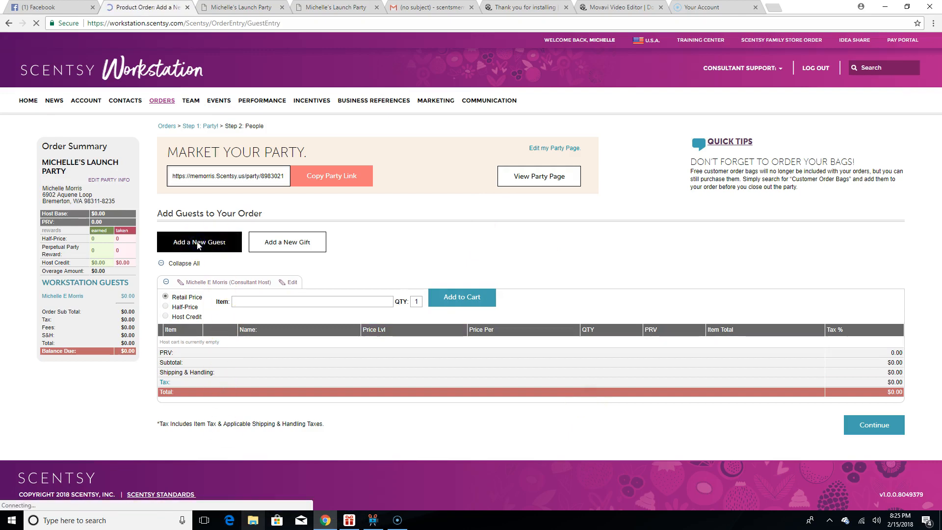
{"action": "left_click", "coordinate": [195, 192]}
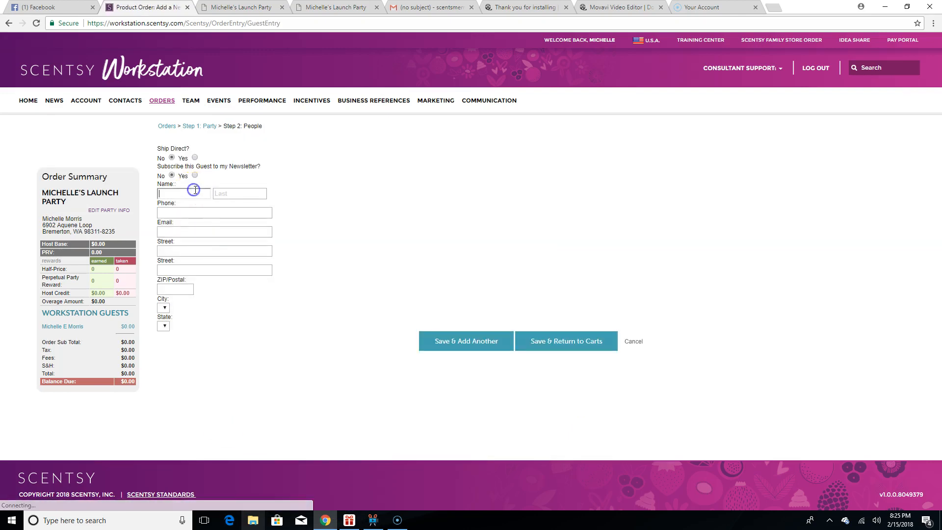
{"action": "type", "text": "Betty"}
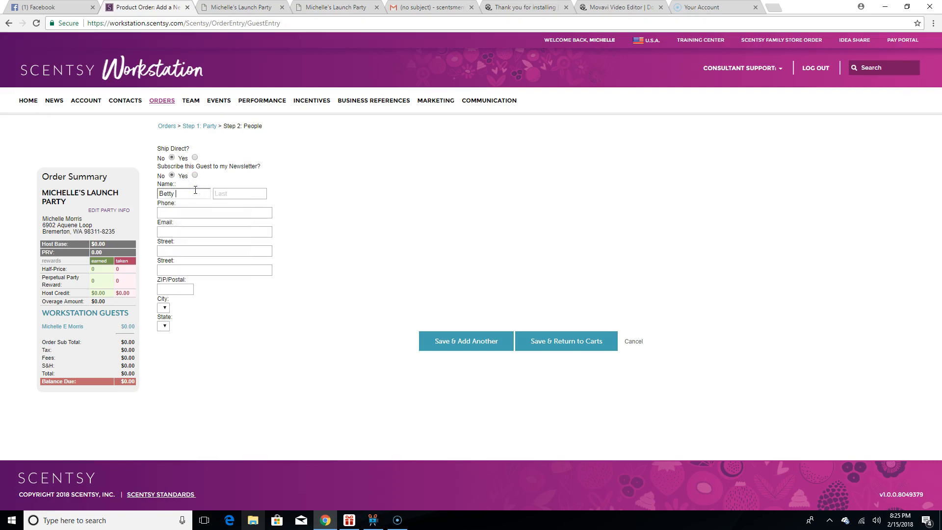
{"action": "key", "text": "Tab"}
{"action": "key", "text": "Tab"}
{"action": "left_click", "coordinate": [217, 193]}
{"action": "type", "text": "White"}
{"action": "key", "text": "Tab"}
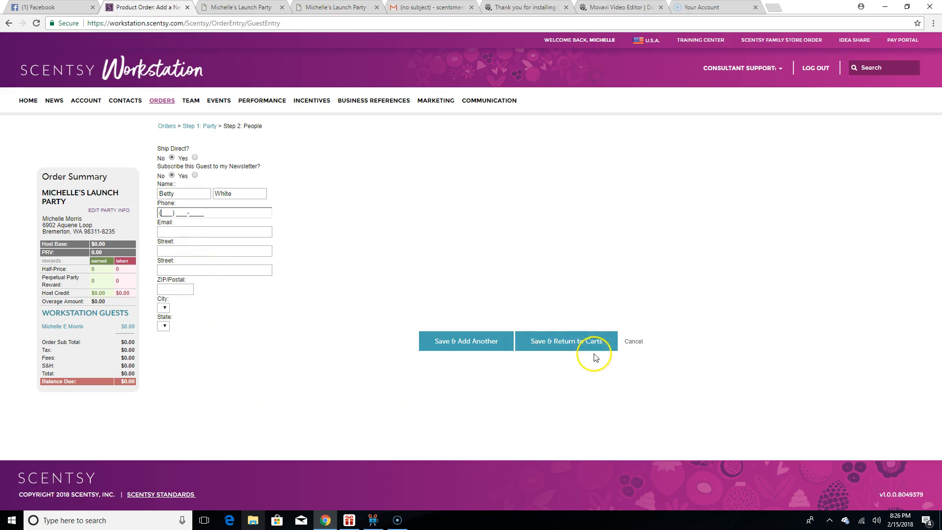
{"action": "left_click", "coordinate": [570, 342]}
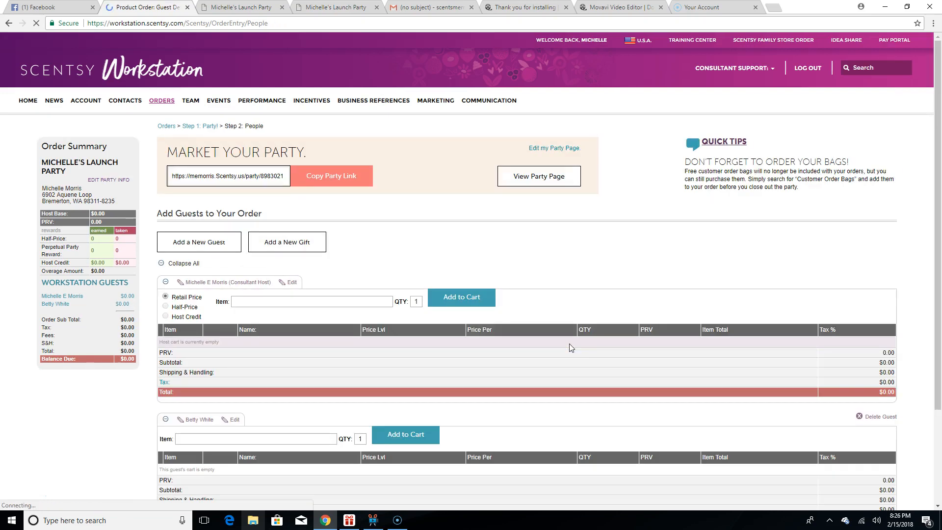
Step: Add one 6 Scentsy Bars (14847) (MP-6PK) multi-pack to the new guest's cart
{"action": "scroll", "coordinate": [478, 373], "scroll_direction": "down", "scroll_amount": 3}
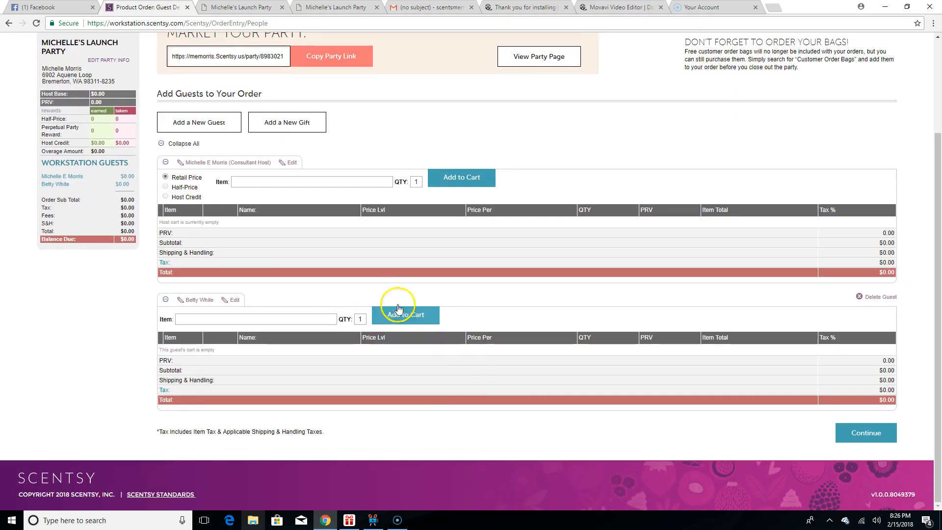
{"action": "left_click", "coordinate": [286, 318]}
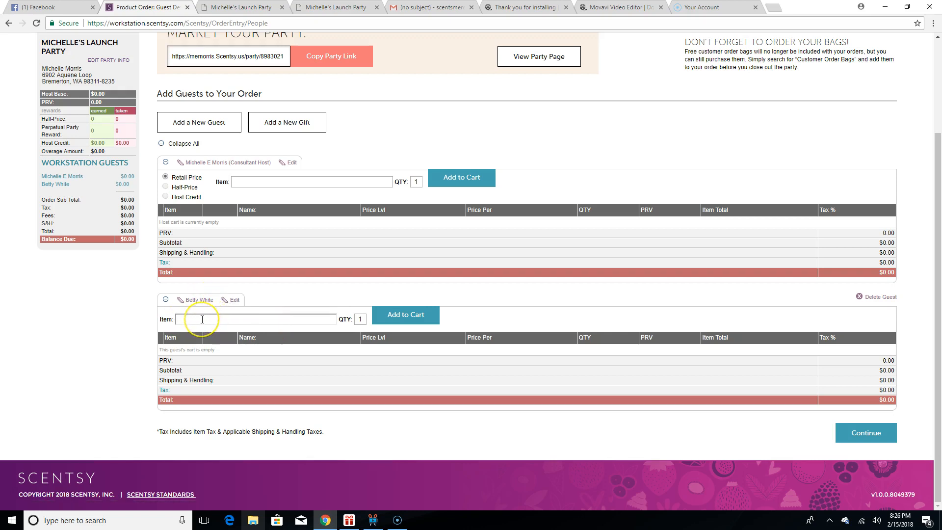
{"action": "type", "text": "6 scen"}
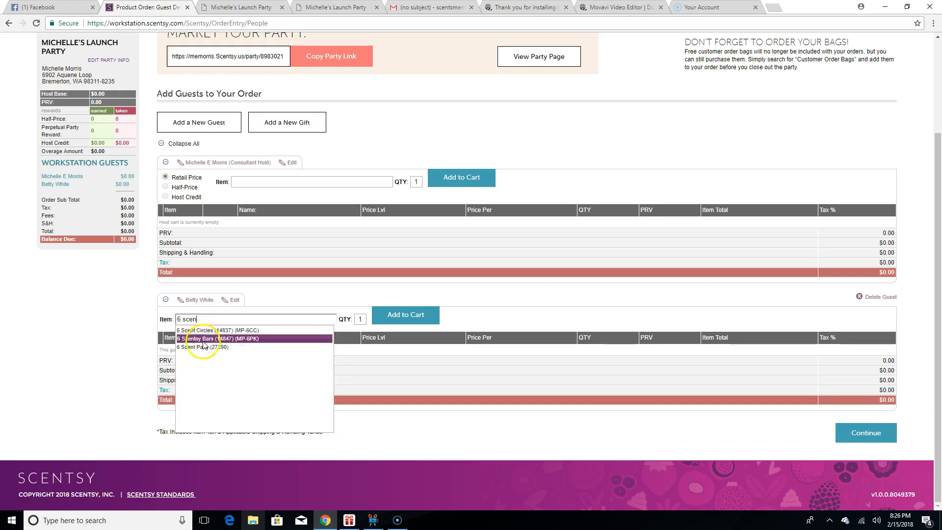
{"action": "left_click", "coordinate": [204, 339]}
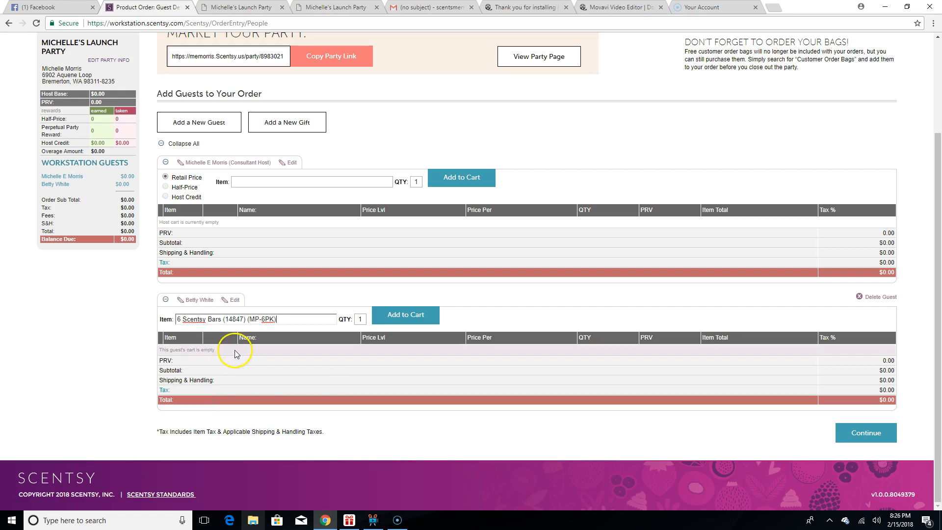
{"action": "left_click", "coordinate": [410, 315]}
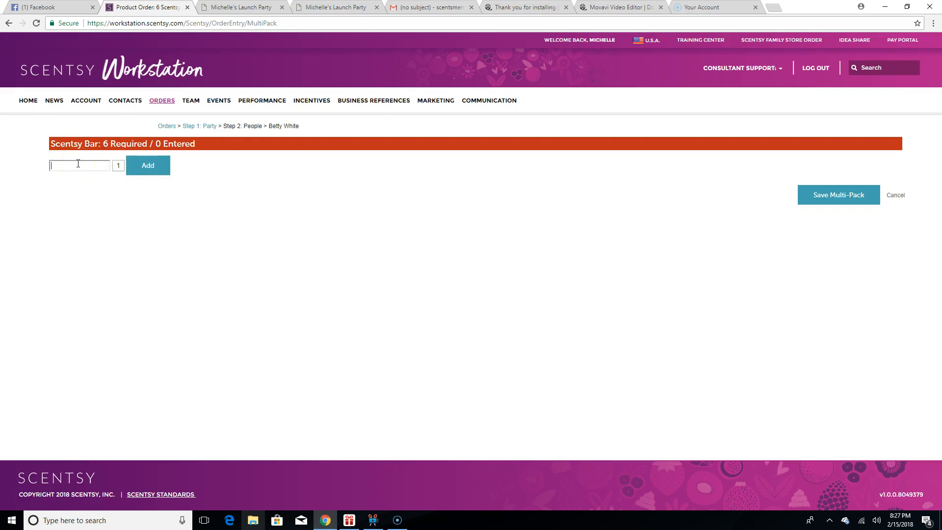
Step: Add one Blackberry Orange Marmalade Scentsy Bar to the multi-pack
{"action": "type", "text": "blackbe"}
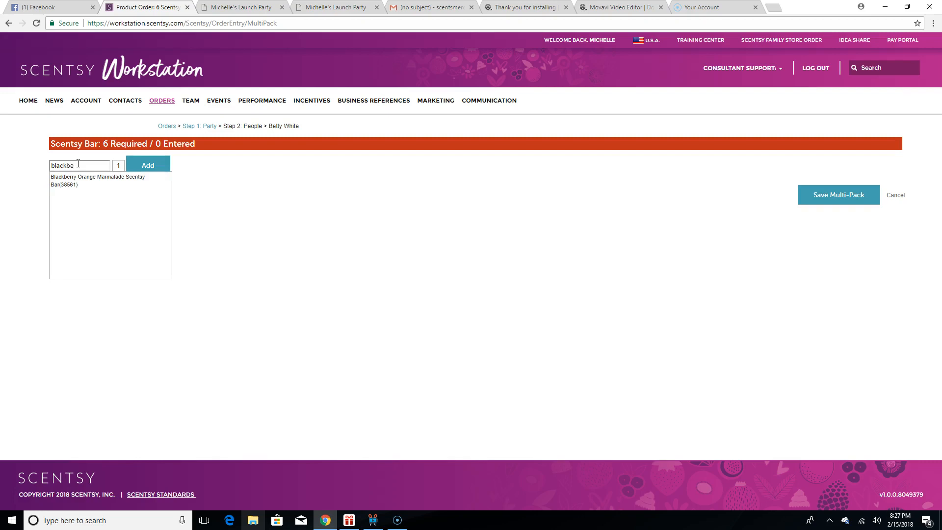
{"action": "left_click", "coordinate": [98, 180]}
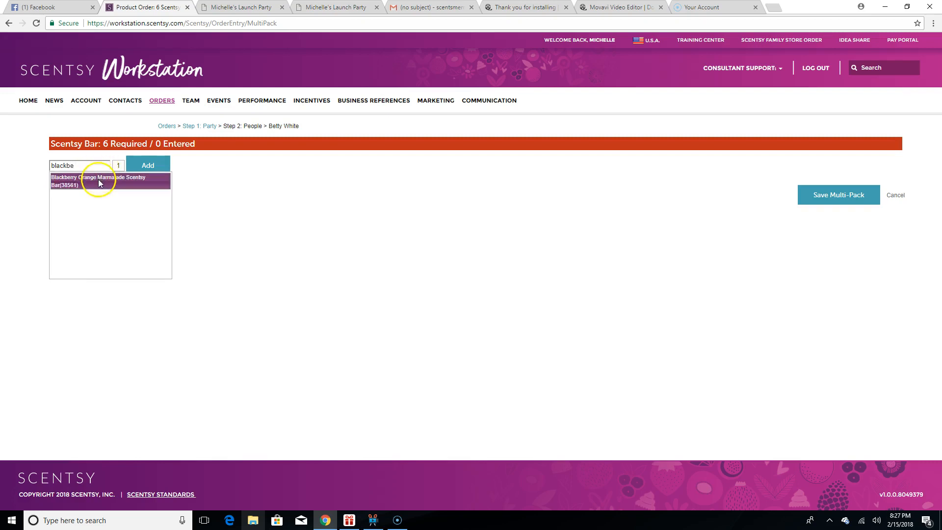
{"action": "left_click", "coordinate": [150, 166]}
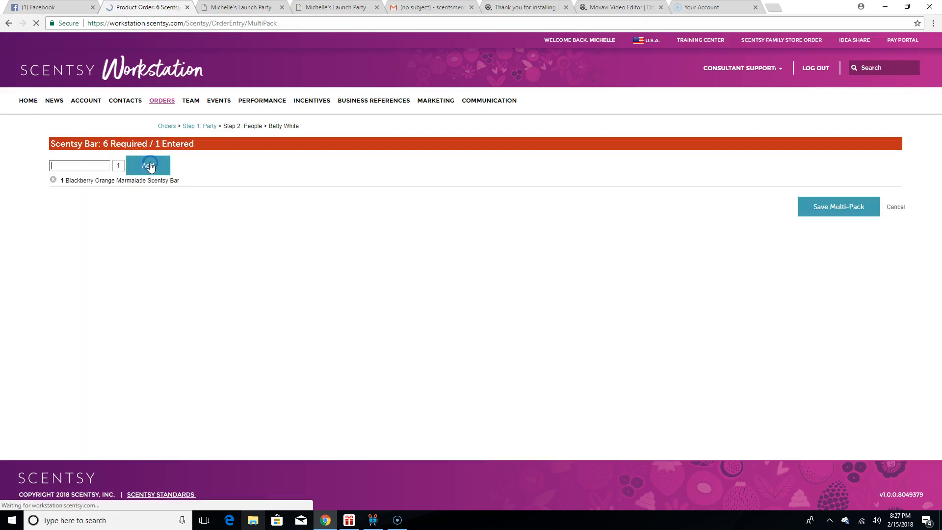
Step: Add two Vanilla Bean Buttercream Scentsy Bars to the multi-pack
{"action": "left_click", "coordinate": [88, 165]}
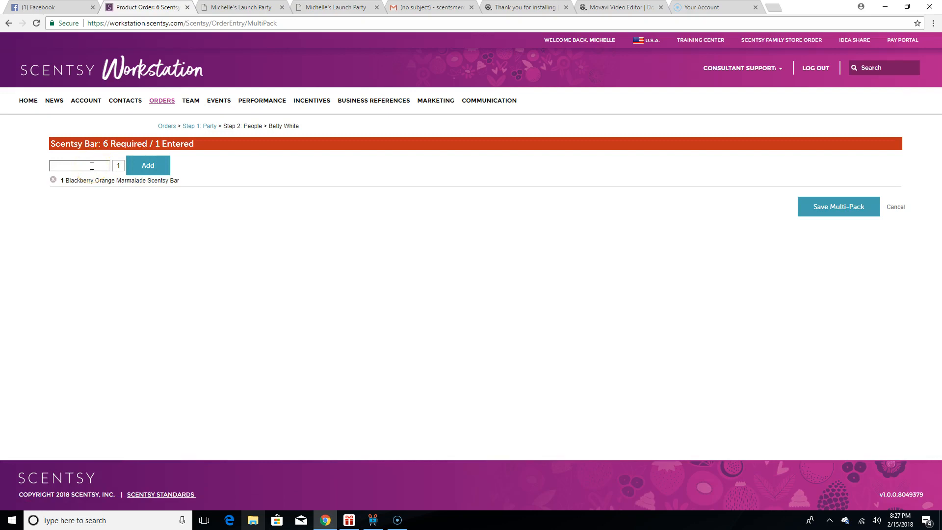
{"action": "type", "text": "vanilla"}
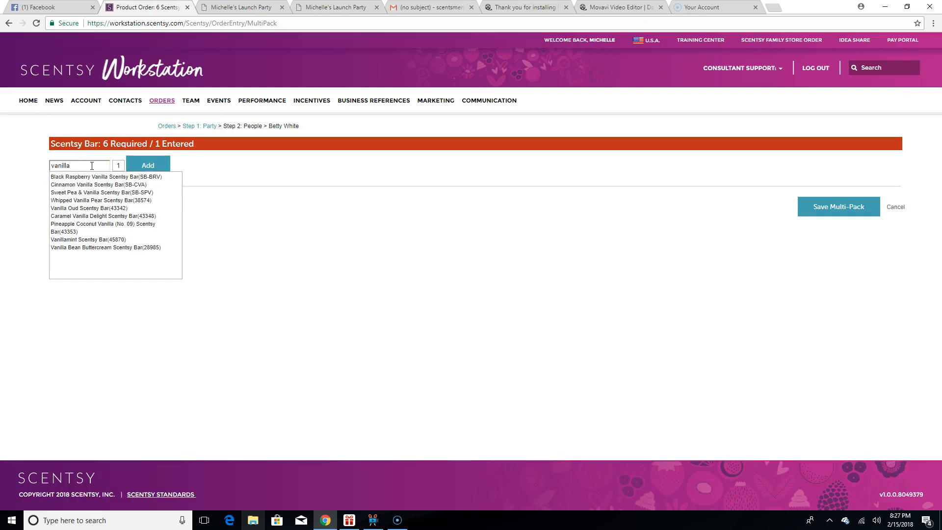
{"action": "left_click", "coordinate": [91, 248]}
{"action": "left_click", "coordinate": [127, 184]}
{"action": "type", "text": "2"}
{"action": "left_click", "coordinate": [143, 166]}
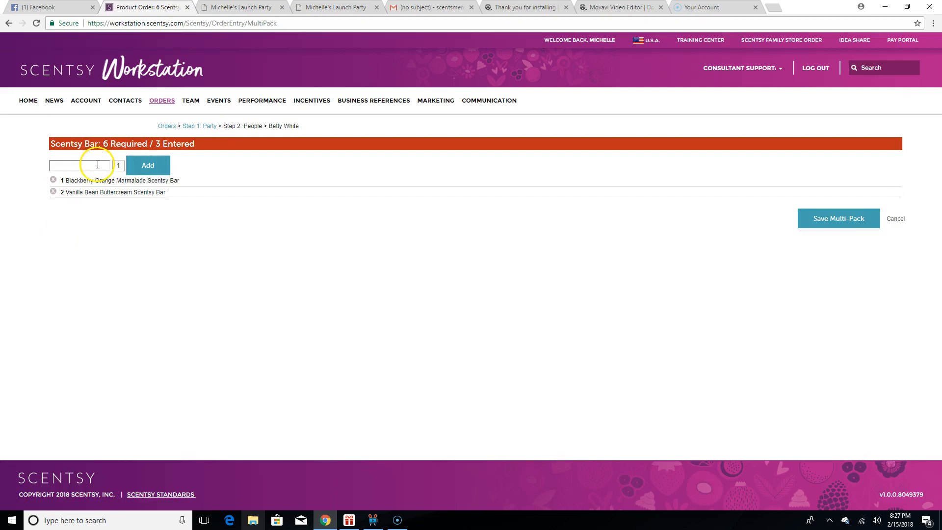
Step: Add two Citrus Garden Scentsy Bars to the multi-pack, entering one at a time
{"action": "type", "text": "cltru"}
{"action": "left_click", "coordinate": [93, 194]}
{"action": "left_click", "coordinate": [143, 165]}
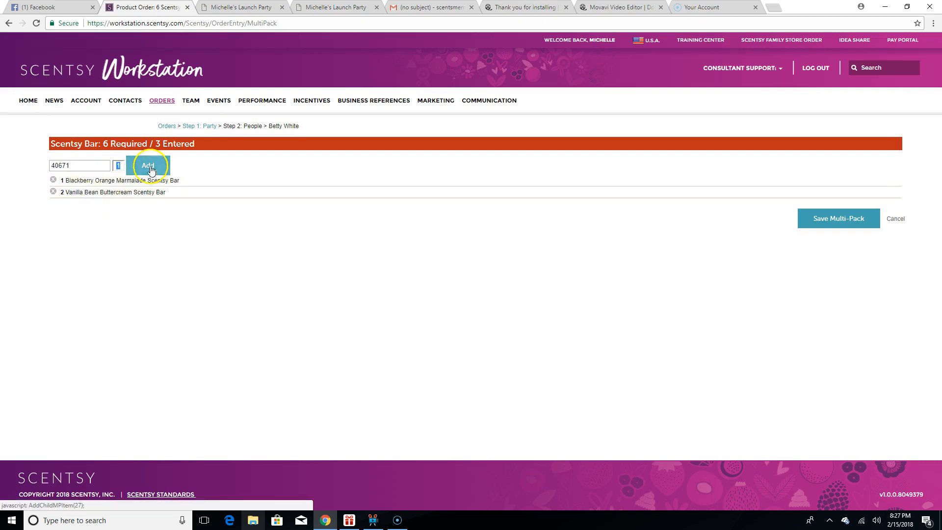
{"action": "left_click", "coordinate": [85, 165]}
{"action": "type", "text": "c"}
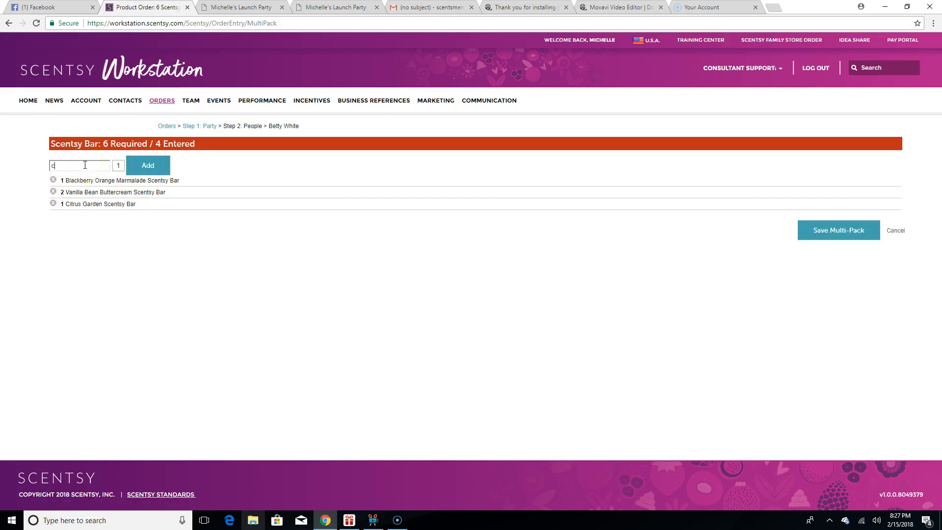
{"action": "type", "text": "itrus"}
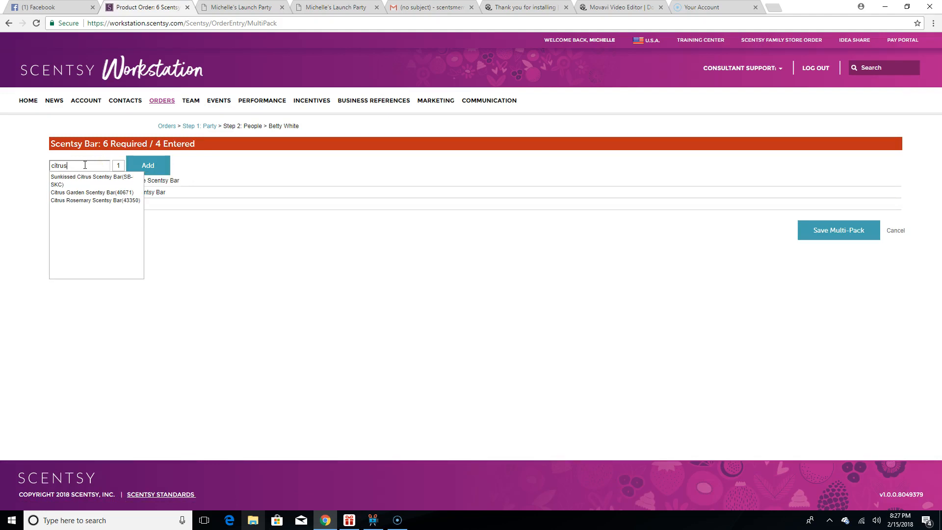
{"action": "left_click", "coordinate": [88, 192]}
{"action": "left_click", "coordinate": [142, 166]}
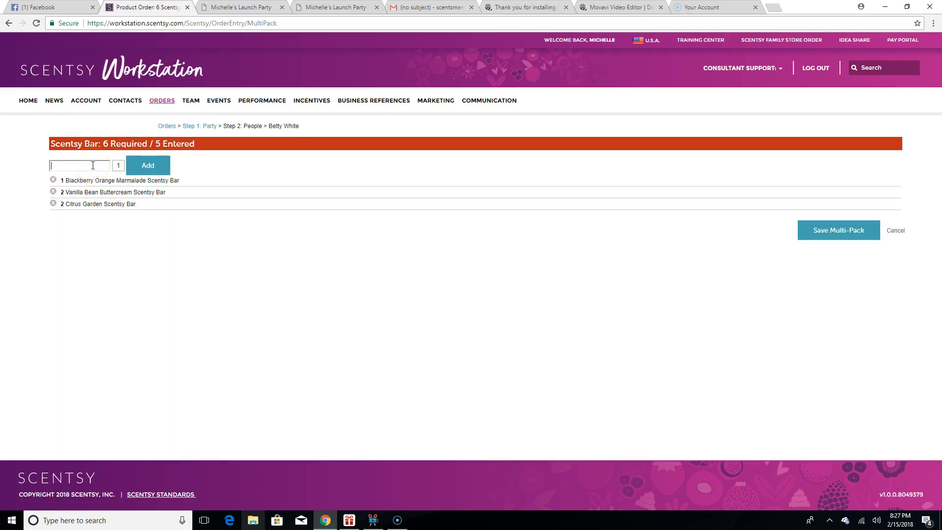
Step: Add one Blue Grotto Scentsy Bar and save the multi-pack to the guest's cart
{"action": "left_click", "coordinate": [93, 165]}
{"action": "type", "text": "blue"}
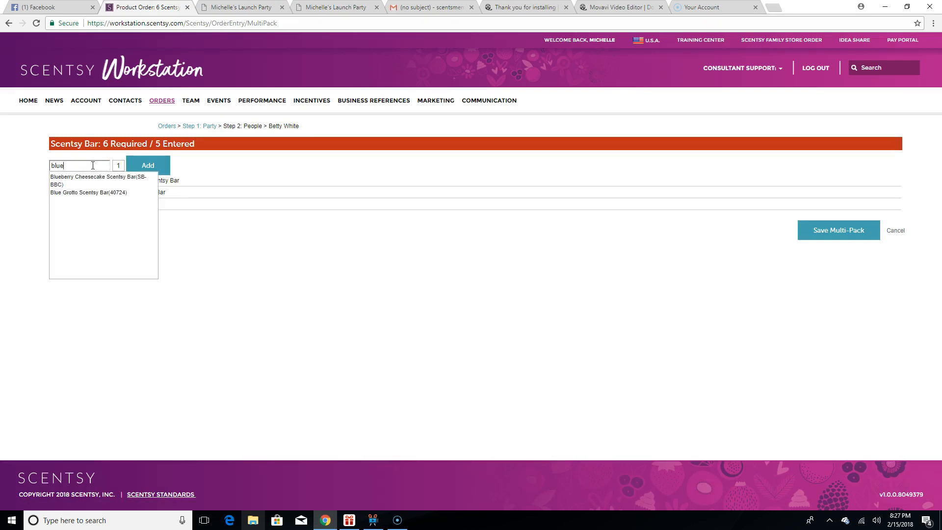
{"action": "left_click", "coordinate": [95, 194]}
{"action": "left_click", "coordinate": [152, 164]}
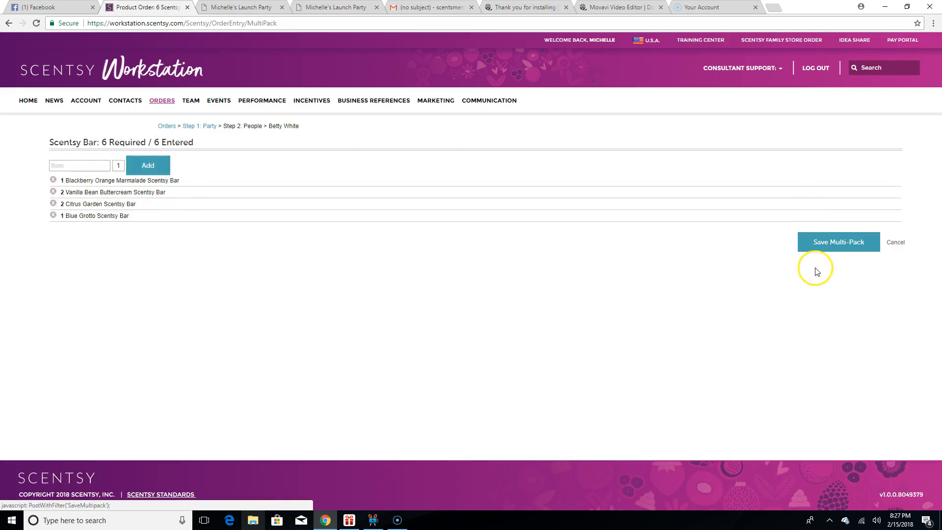
{"action": "left_click", "coordinate": [836, 242]}
Step: Add one Perfect Scentsy - $20 Warmers (14888) (MP-PP26) multi-pack to the guest's cart
{"action": "scroll", "coordinate": [840, 249], "scroll_direction": "down", "scroll_amount": 6}
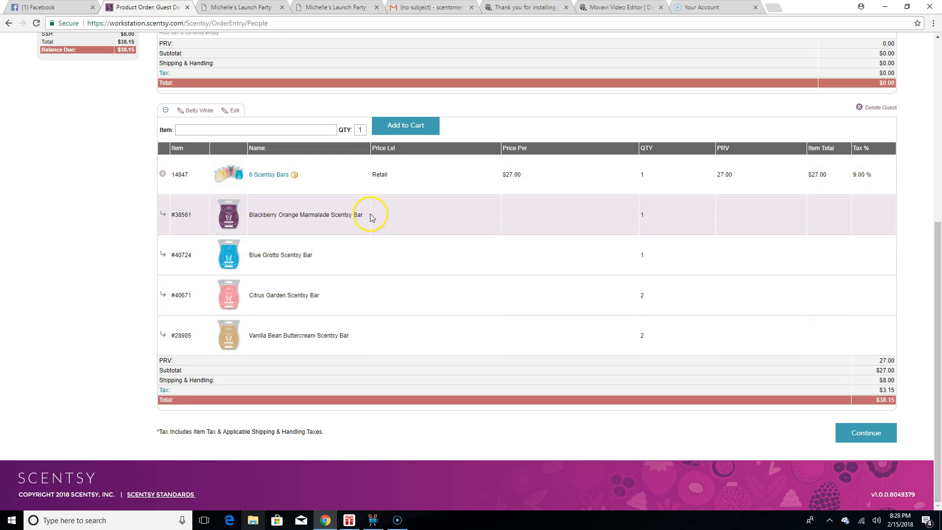
{"action": "left_click", "coordinate": [268, 130]}
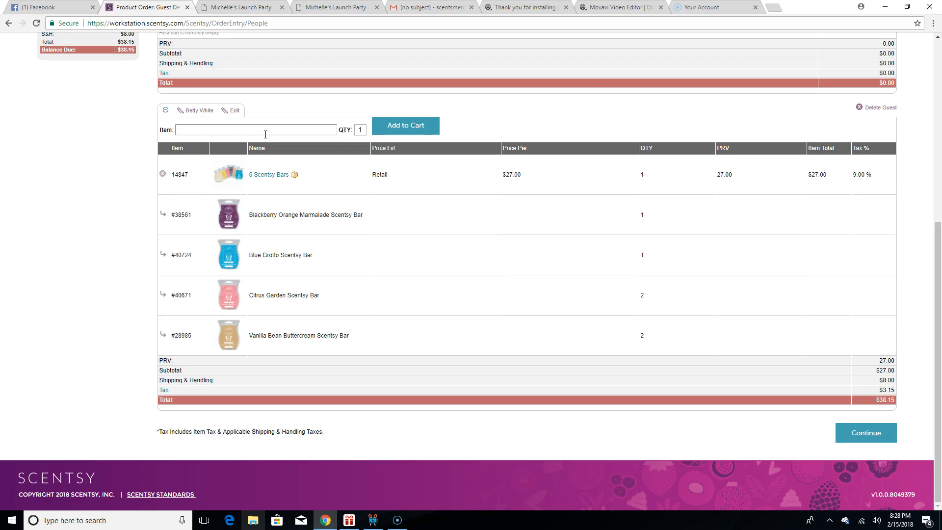
{"action": "type", "text": "perfe"}
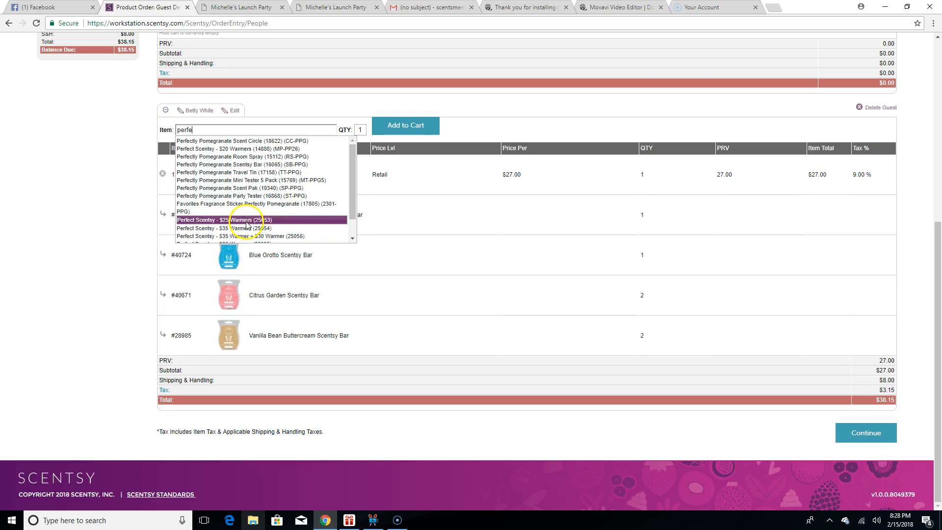
{"action": "left_click", "coordinate": [228, 152]}
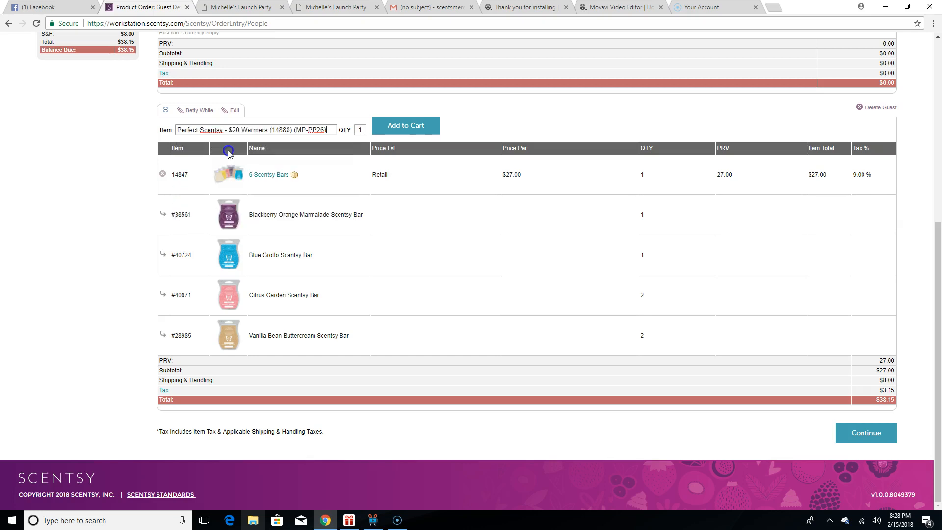
{"action": "left_click", "coordinate": [415, 127]}
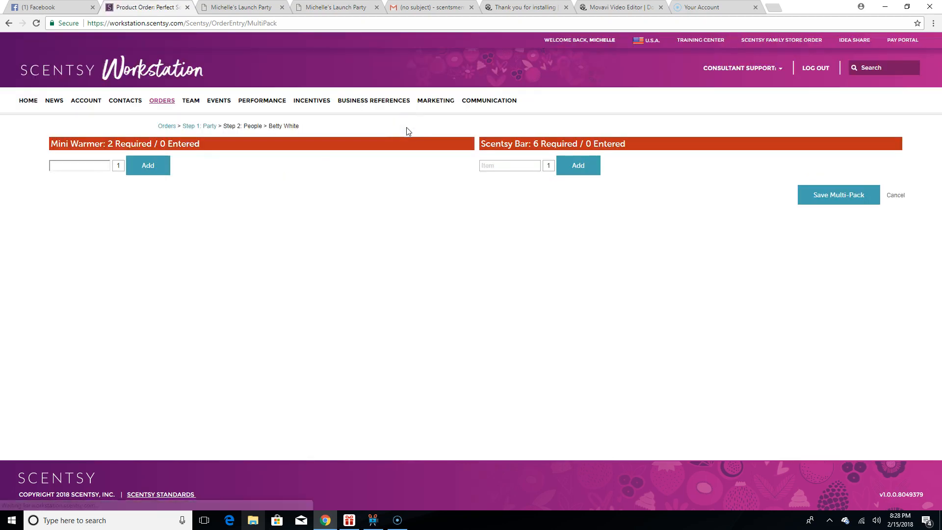
Step: Fill the multi-pack's mini warmers with one Damsel Mini Warmer and one Rustic Star Mini Warmer
{"action": "left_click", "coordinate": [401, 142]}
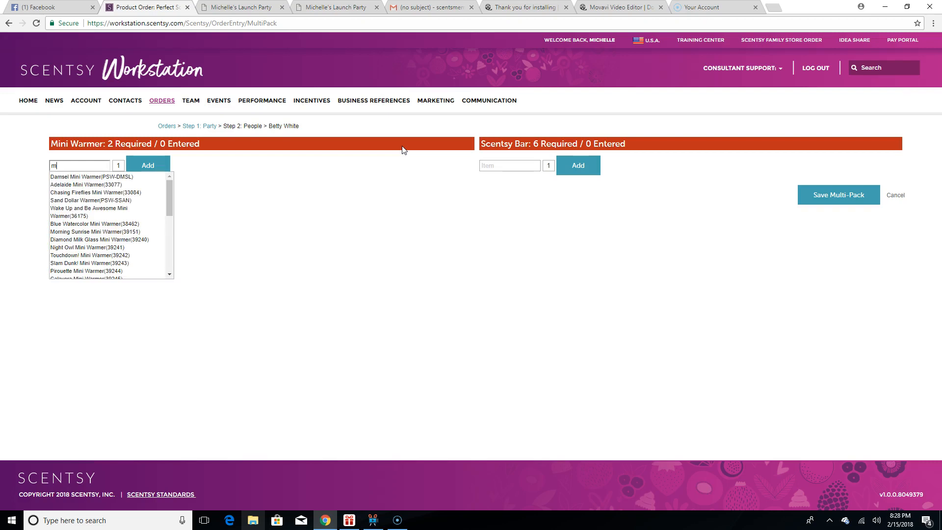
{"action": "left_click", "coordinate": [127, 177]}
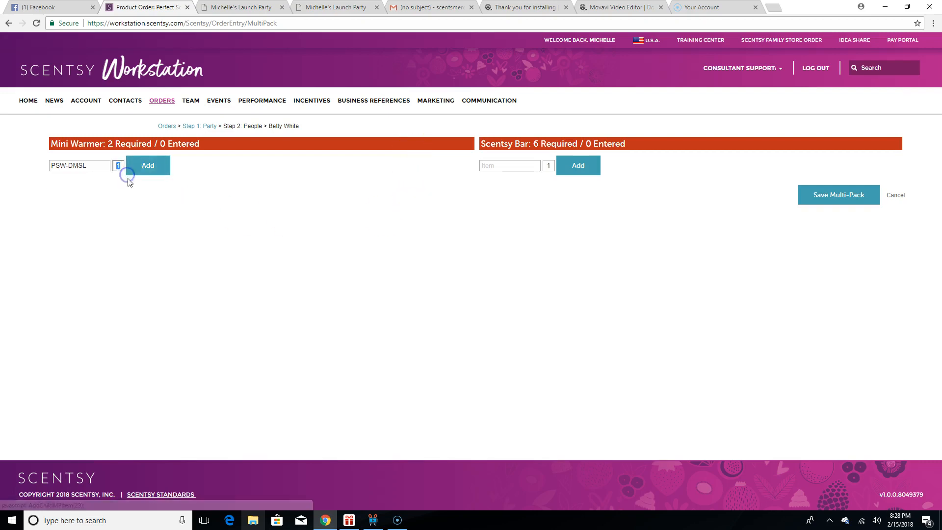
{"action": "left_click", "coordinate": [153, 162]}
{"action": "left_click", "coordinate": [79, 170]}
{"action": "type", "text": "s"}
{"action": "left_click", "coordinate": [108, 185]}
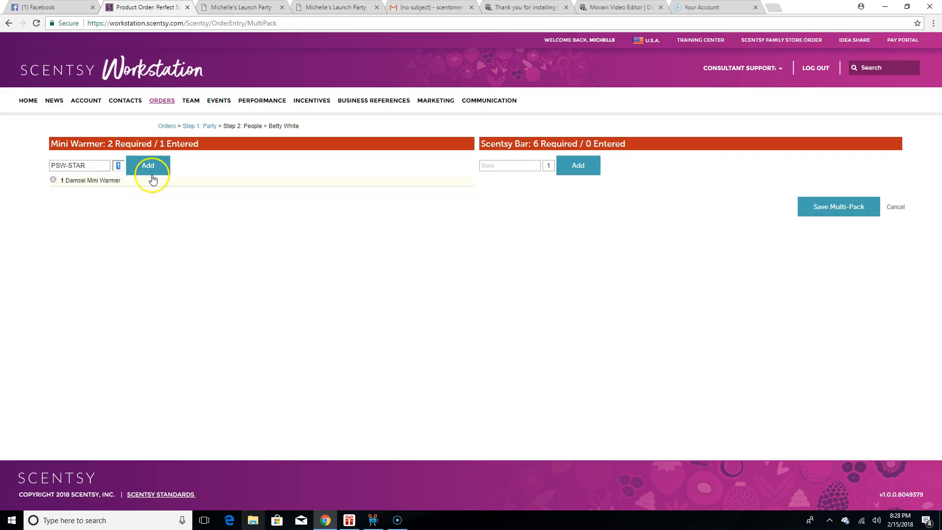
{"action": "left_click", "coordinate": [152, 175]}
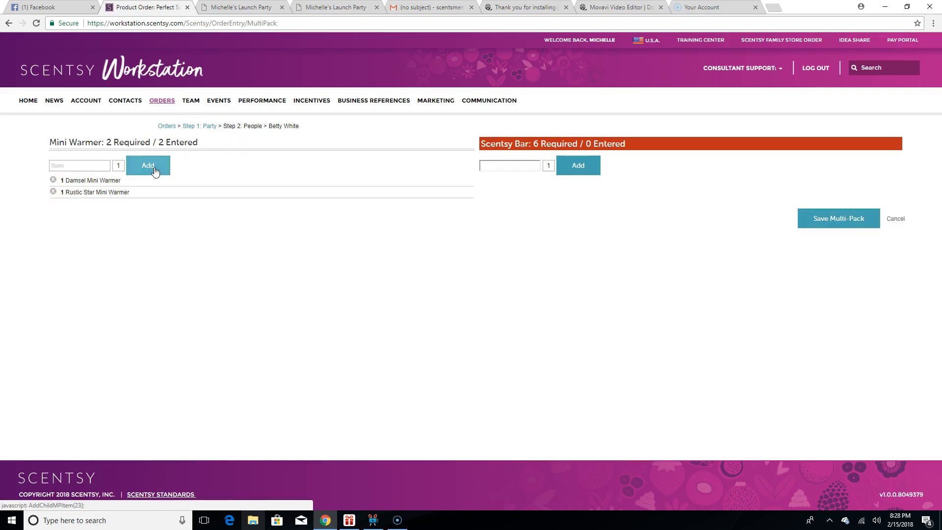
{"action": "left_click", "coordinate": [153, 171]}
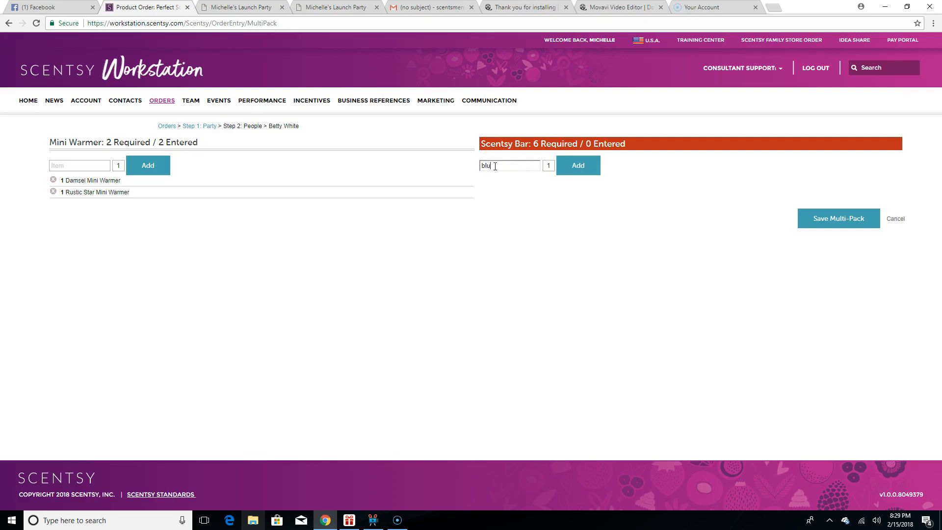
Step: Add six Blueberry Cheesecake Scentsy Bars to the Perfect Scentsy multi-pack
{"action": "type", "text": "e"}
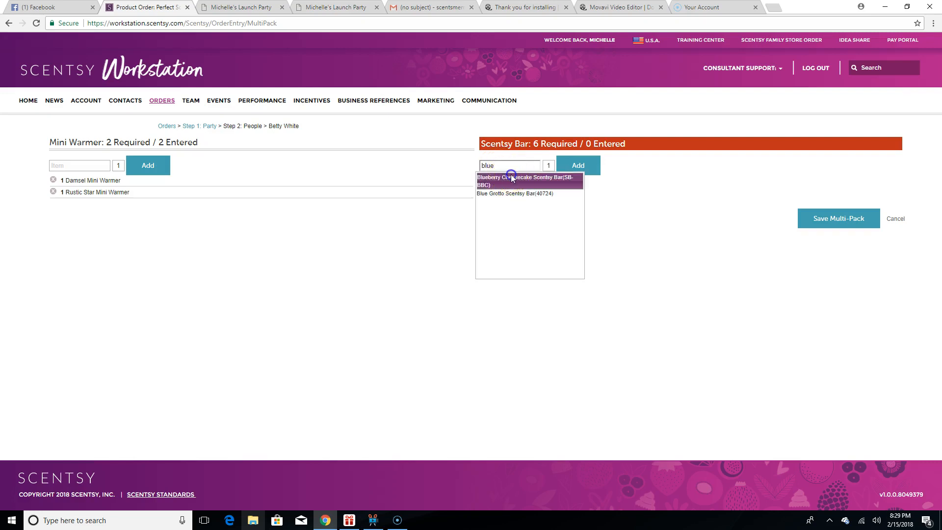
{"action": "left_click", "coordinate": [506, 179]}
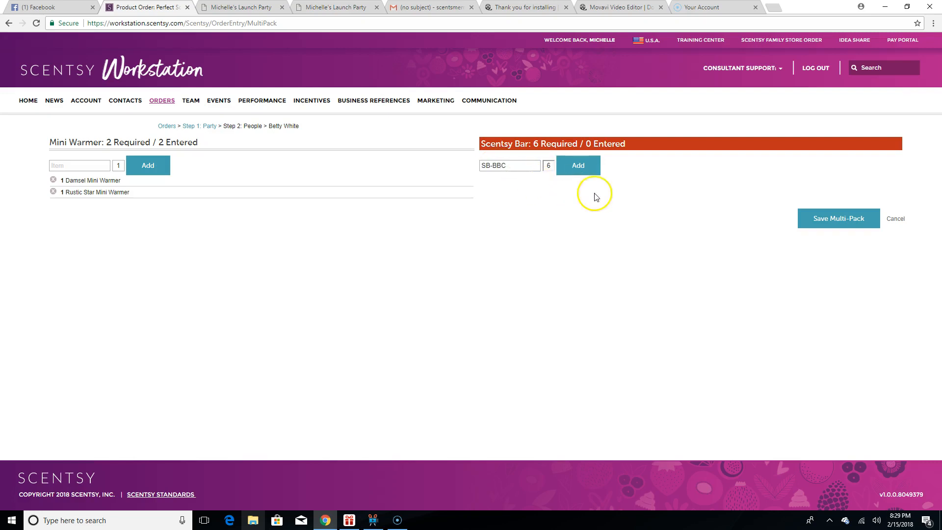
{"action": "left_click", "coordinate": [582, 167]}
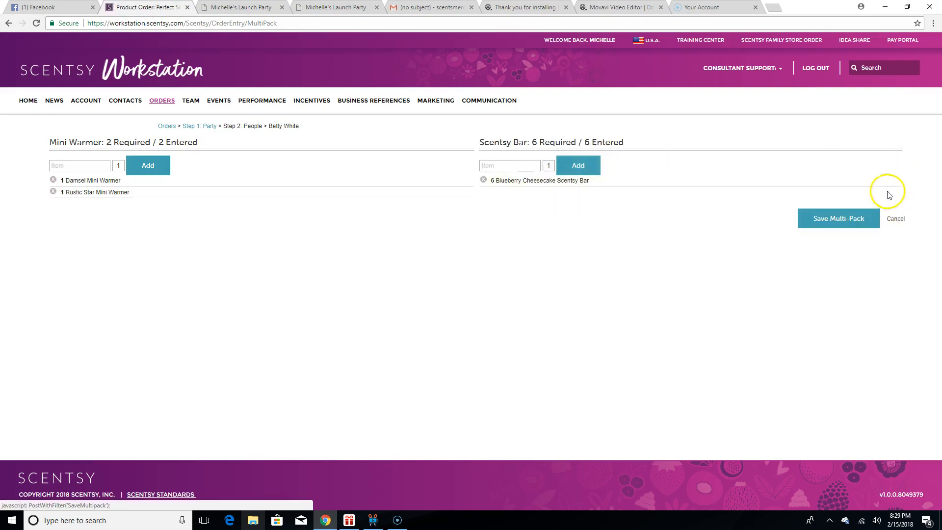
Step: Save the Perfect Scentsy multi-pack to the guest's cart and review the cart's items
{"action": "left_click", "coordinate": [841, 219]}
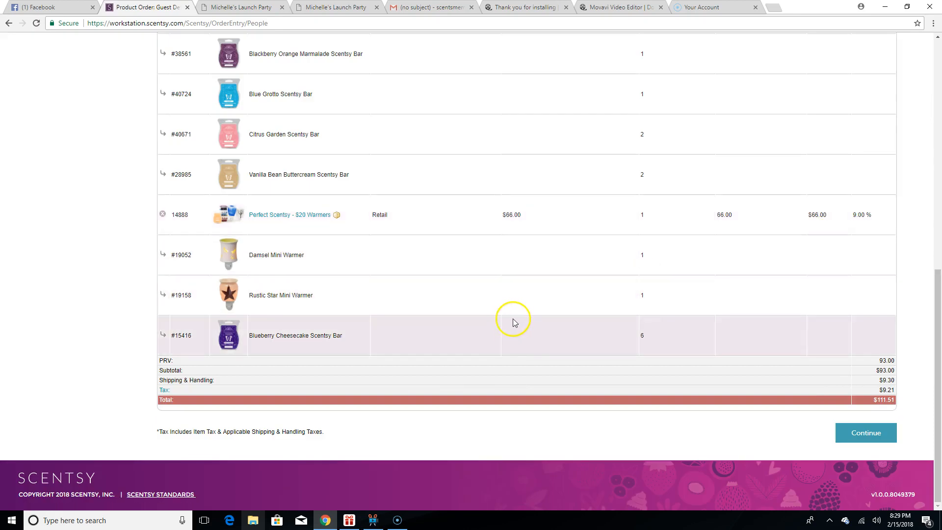
{"action": "scroll", "coordinate": [515, 321], "scroll_direction": "up", "scroll_amount": 2}
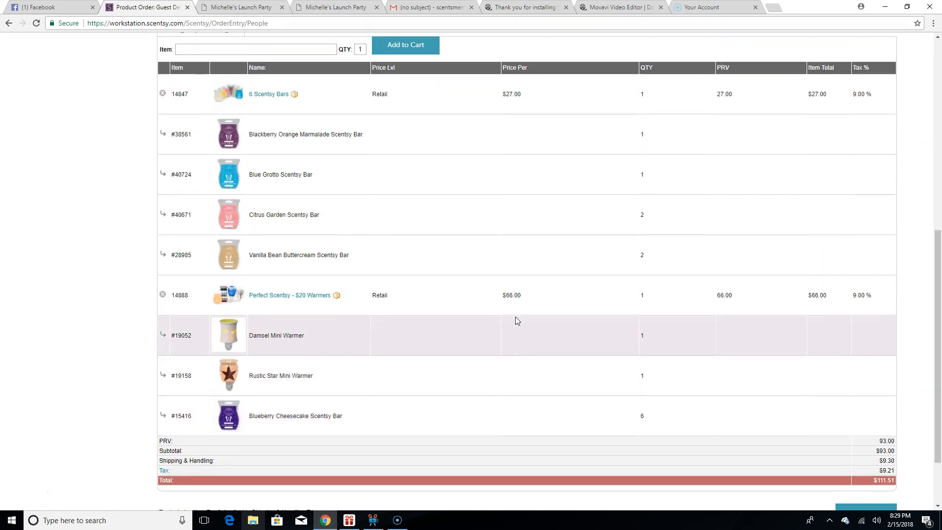
{"action": "scroll", "coordinate": [516, 321], "scroll_direction": "up", "scroll_amount": 2}
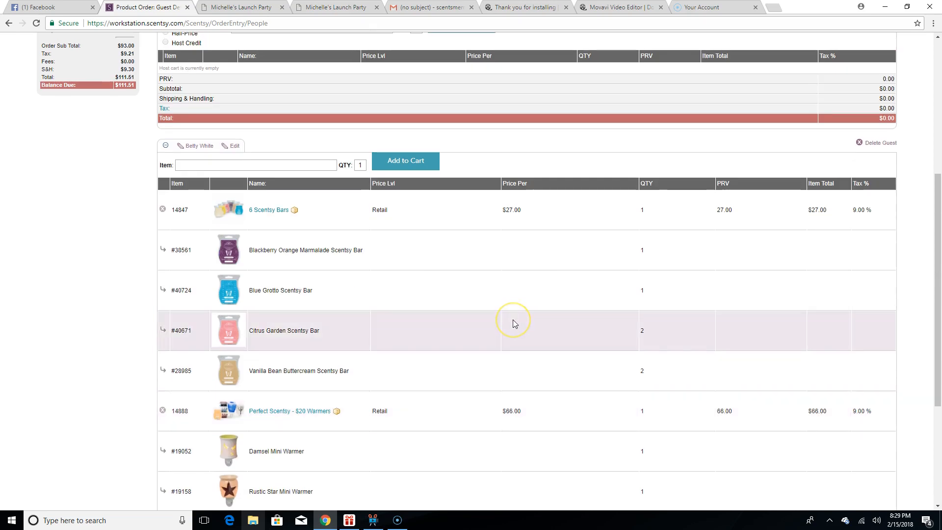
{"action": "scroll", "coordinate": [513, 323], "scroll_direction": "up", "scroll_amount": 2}
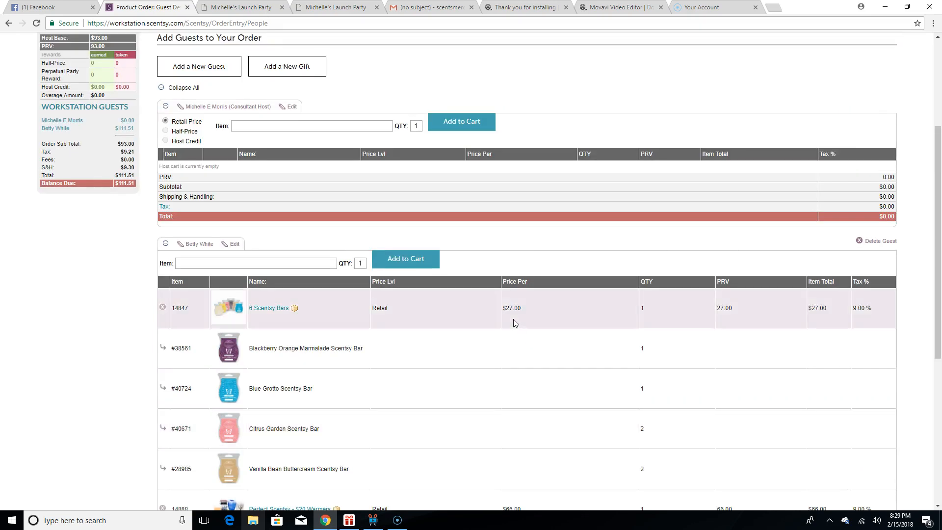
Step: Add a new guest to the party order with the guest's first and last name, and return to the carts
{"action": "scroll", "coordinate": [514, 323], "scroll_direction": "up", "scroll_amount": 3}
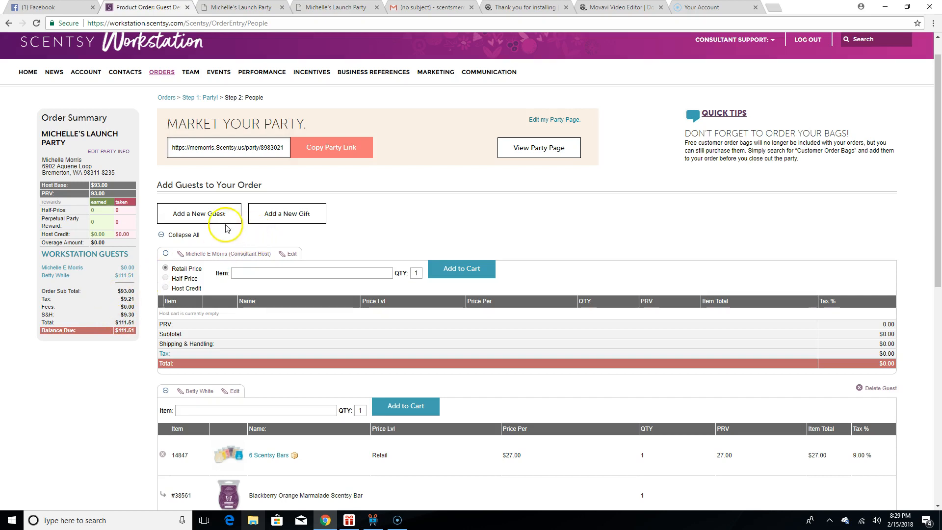
{"action": "left_click", "coordinate": [213, 213]}
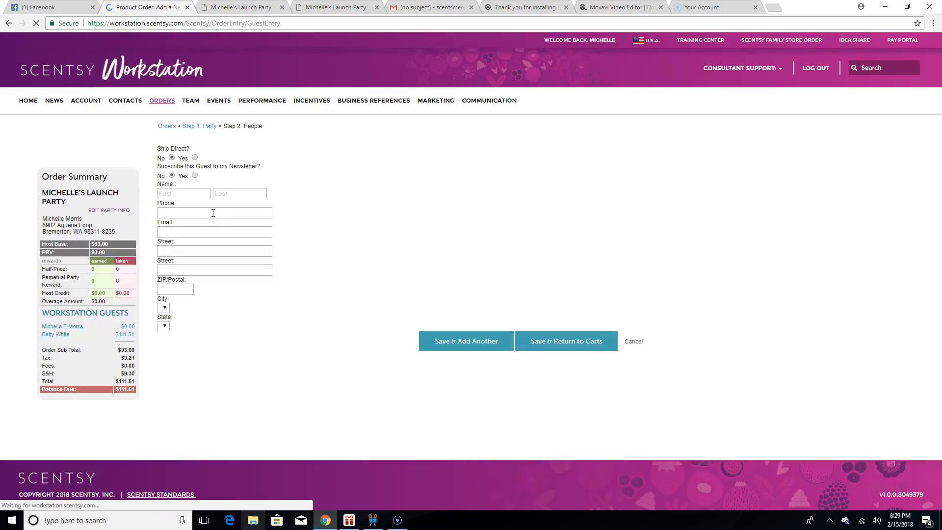
{"action": "left_click", "coordinate": [196, 193]}
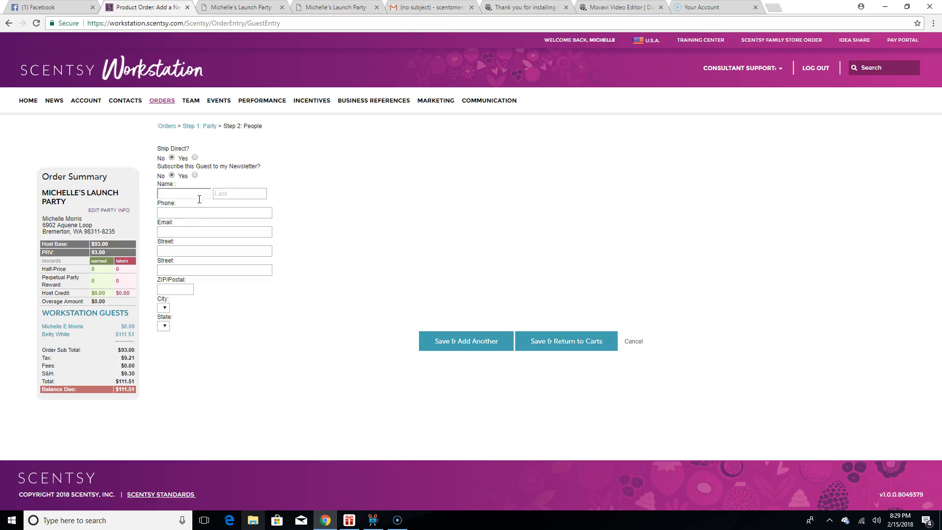
{"action": "key", "text": "Tab"}
{"action": "type", "text": "Bi"}
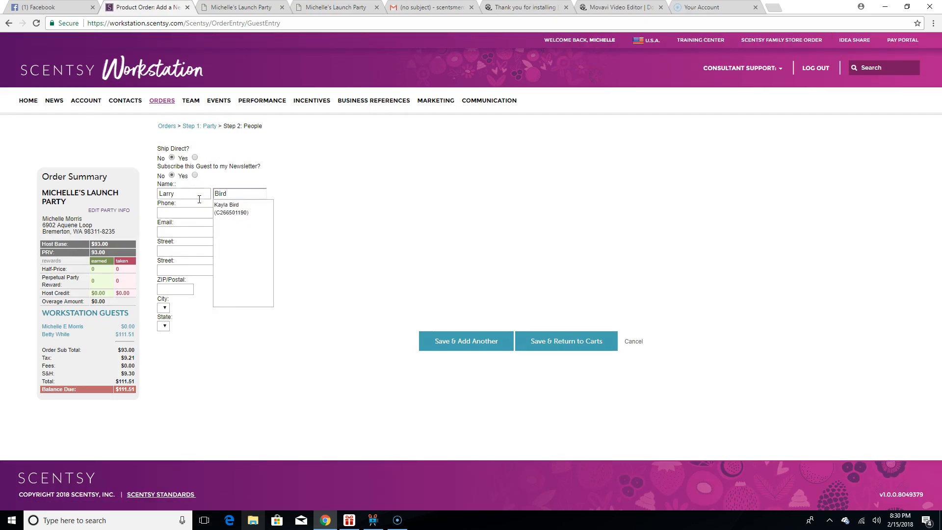
{"action": "key", "text": "Tab"}
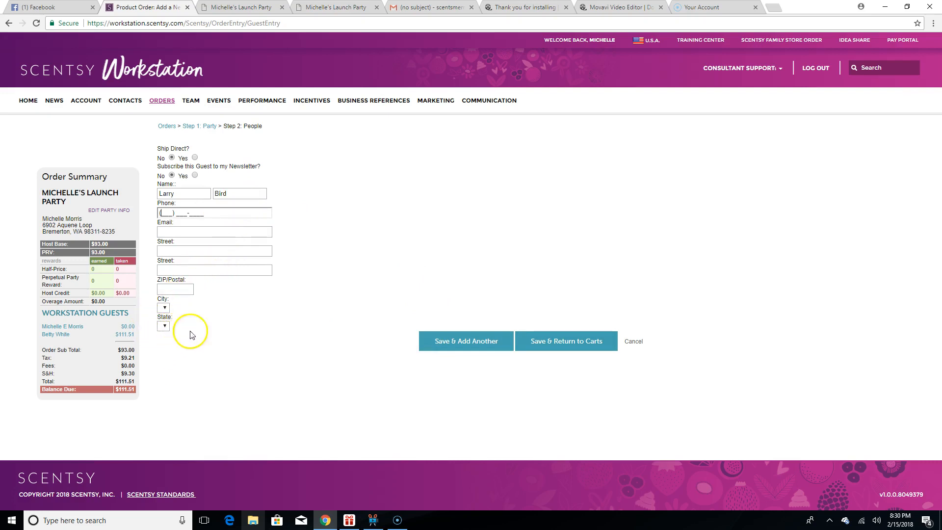
{"action": "left_click", "coordinate": [575, 347]}
Step: Add one Lenny the Lamb Scentsy Buddy (43021) to the new guest's empty cart
{"action": "scroll", "coordinate": [570, 349], "scroll_direction": "down", "scroll_amount": 3}
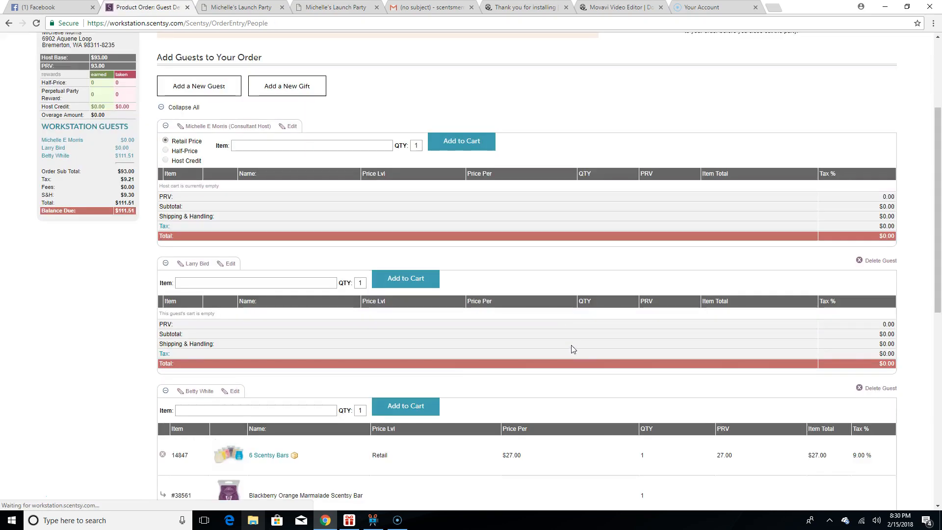
{"action": "left_click", "coordinate": [278, 283]}
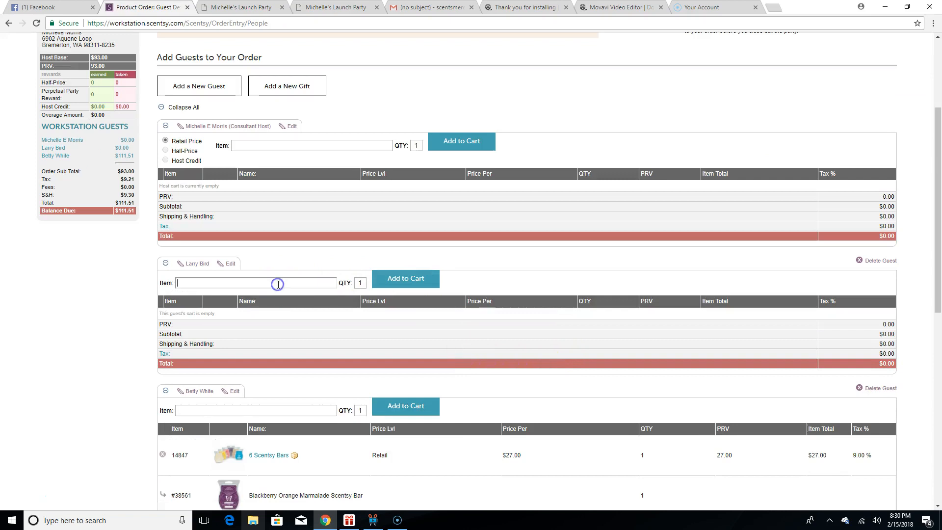
{"action": "type", "text": "lenny"}
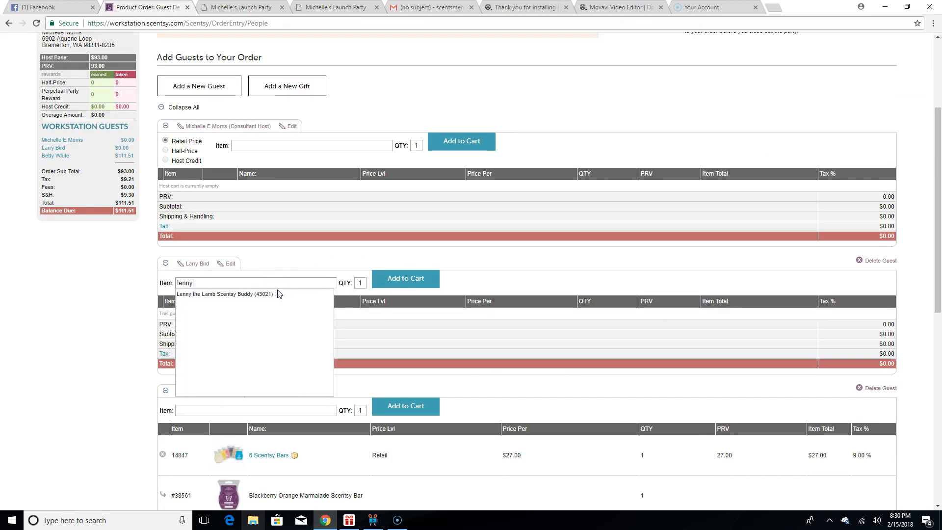
{"action": "left_click", "coordinate": [246, 295]}
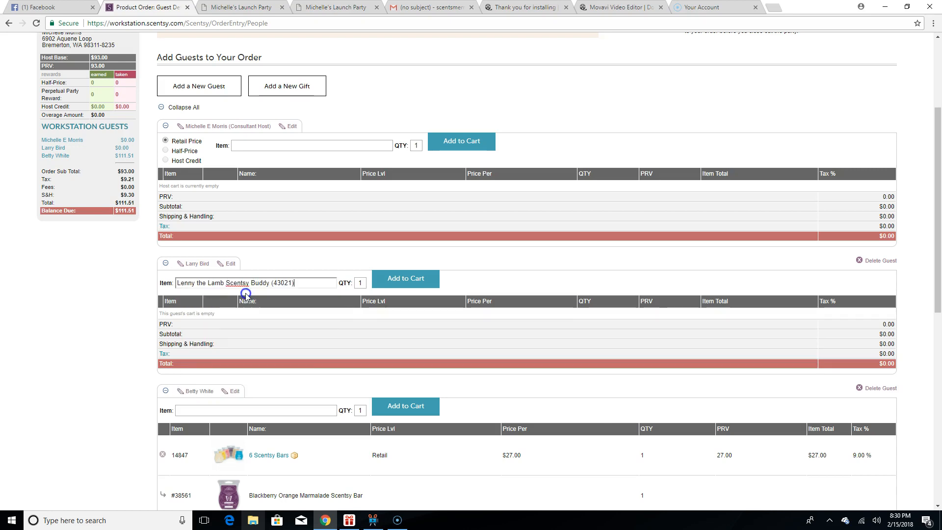
{"action": "left_click", "coordinate": [413, 284]}
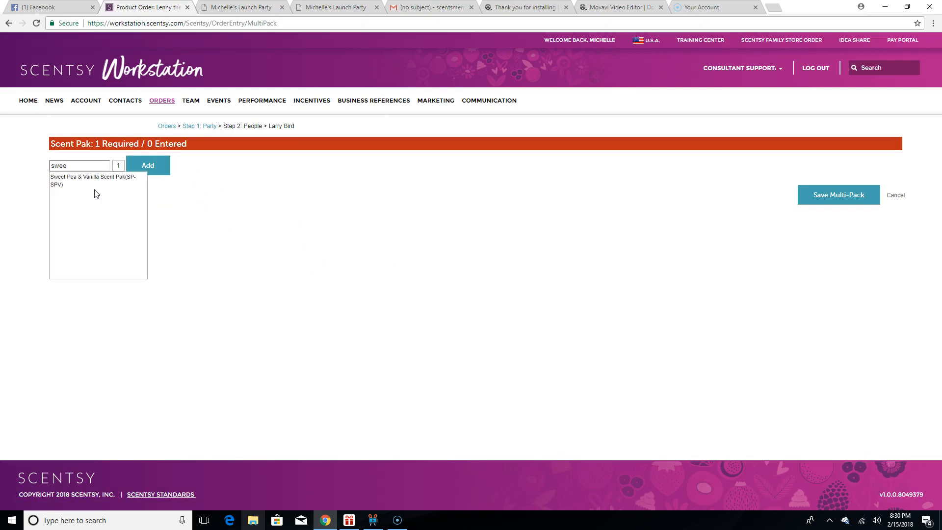
Step: Choose one Sweet Pea & Vanilla Scent Pak (SP-SPV) for the Scentsy Buddy and save the multi-pack
{"action": "left_click", "coordinate": [110, 180]}
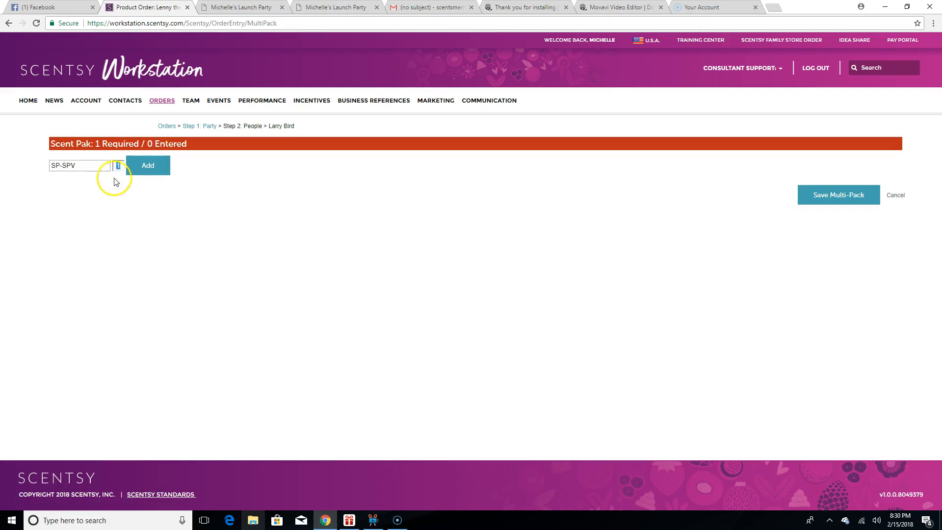
{"action": "left_click", "coordinate": [156, 169]}
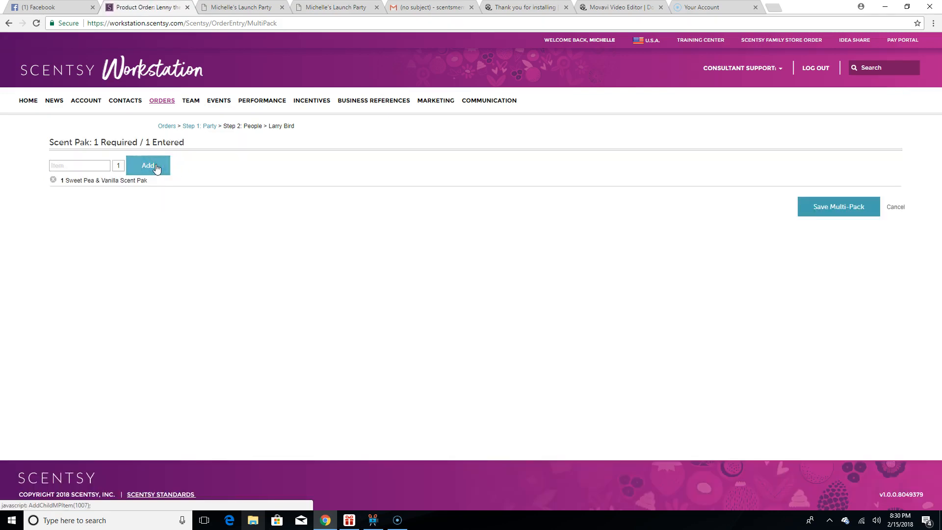
{"action": "left_click", "coordinate": [849, 206]}
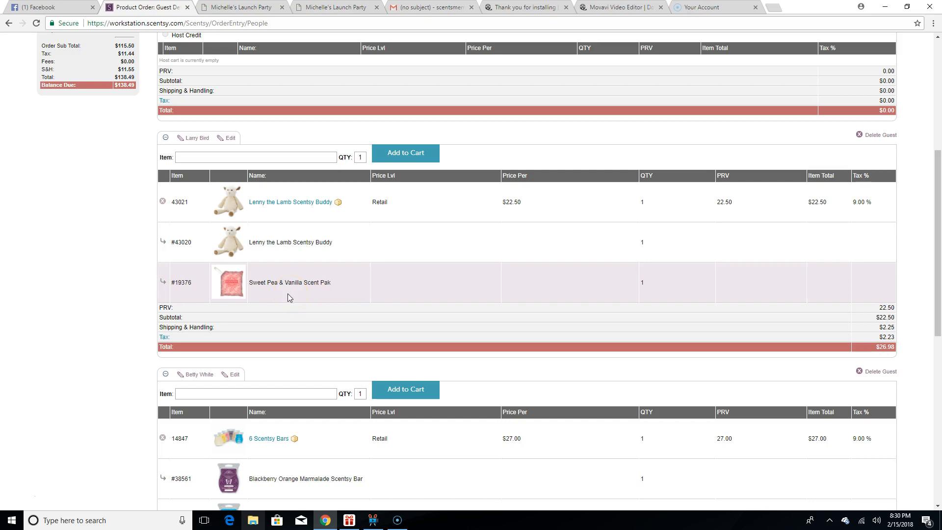
Step: Add another new guest to the party order with the guest's first and last name, and return to the carts
{"action": "scroll", "coordinate": [85, 333], "scroll_direction": "up", "scroll_amount": 4}
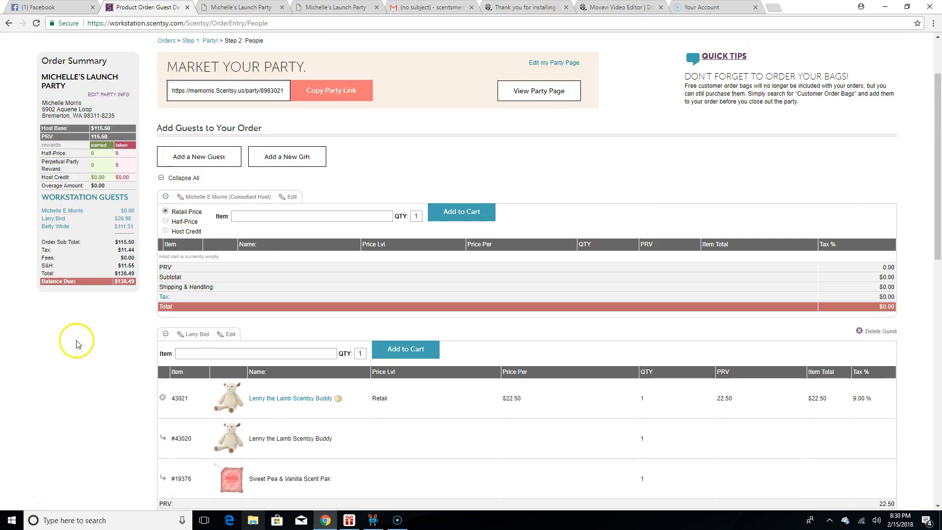
{"action": "left_click", "coordinate": [215, 162]}
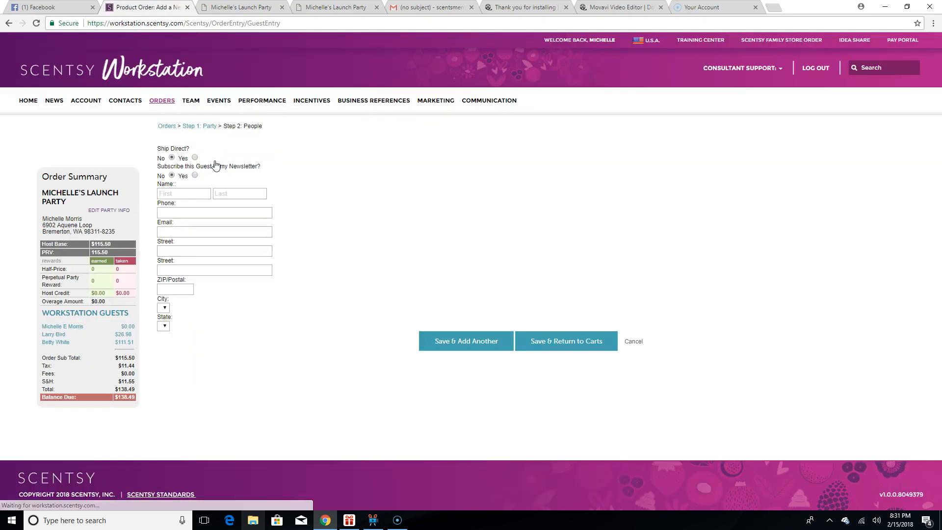
{"action": "left_click", "coordinate": [179, 193]}
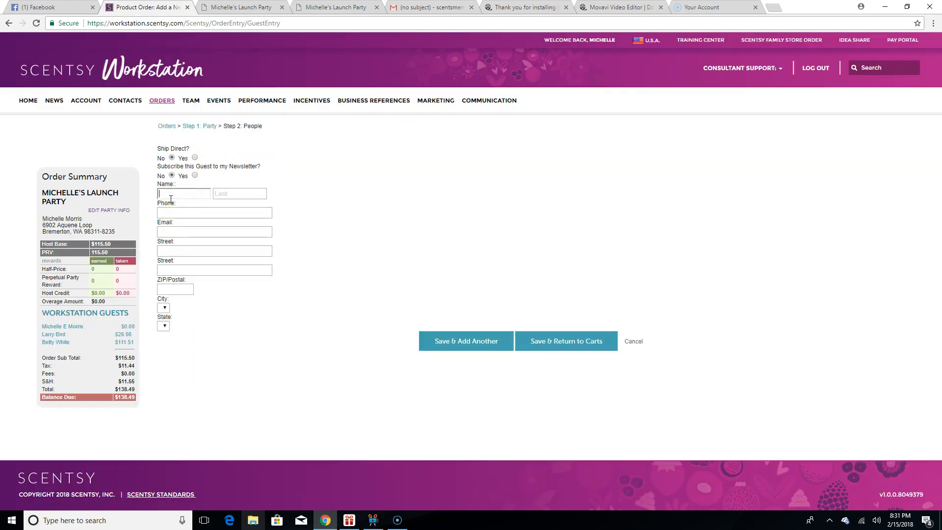
{"action": "type", "text": "Michelle"}
{"action": "key", "text": "Tab"}
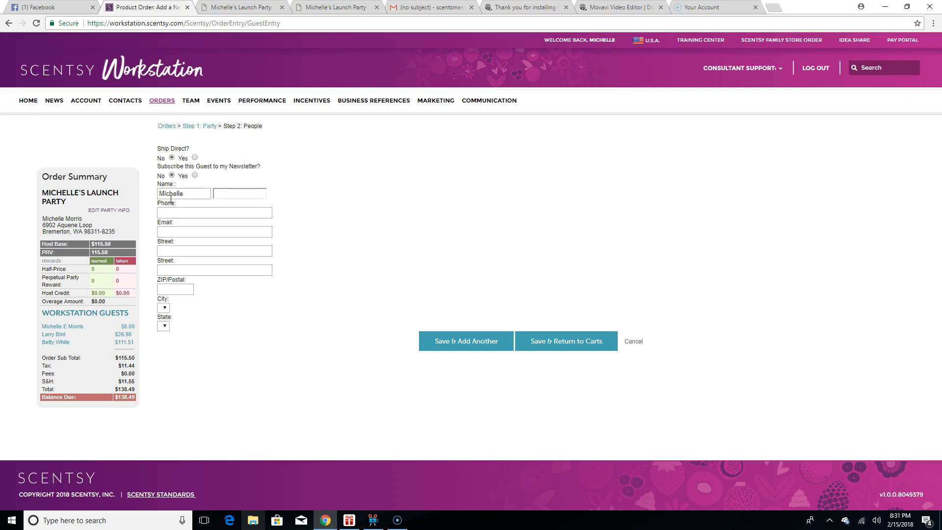
{"action": "type", "text": "Kwan"}
{"action": "key", "text": "Tab"}
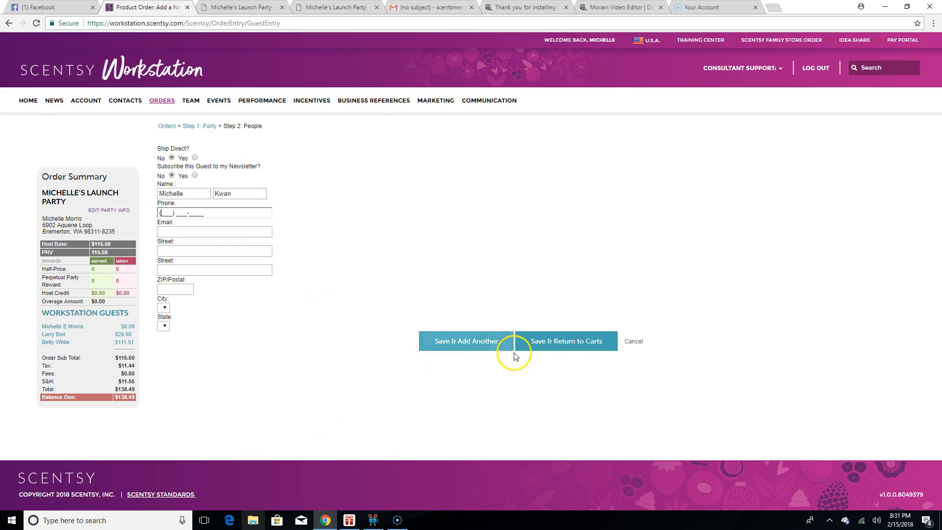
{"action": "left_click", "coordinate": [581, 345]}
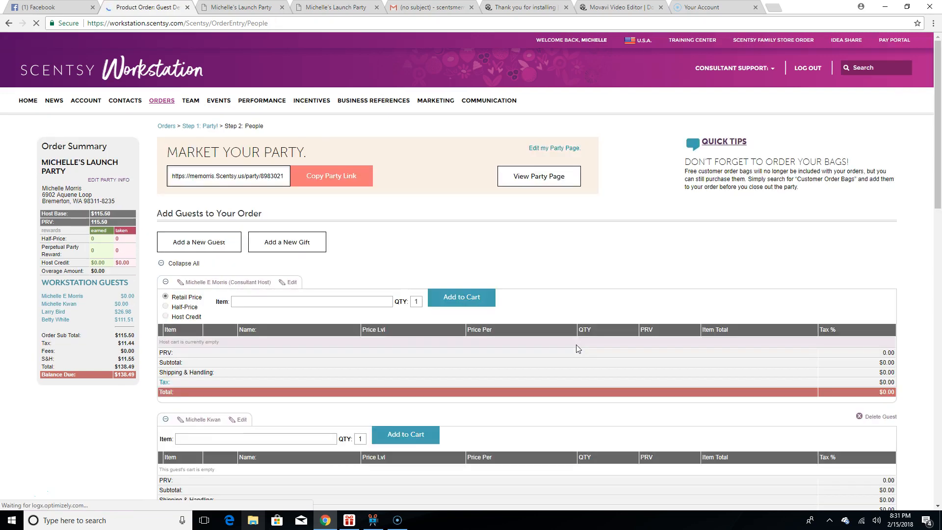
Step: Search the items for the newest guest's empty cart for diffusers and for "enli"
{"action": "scroll", "coordinate": [578, 349], "scroll_direction": "down", "scroll_amount": 5}
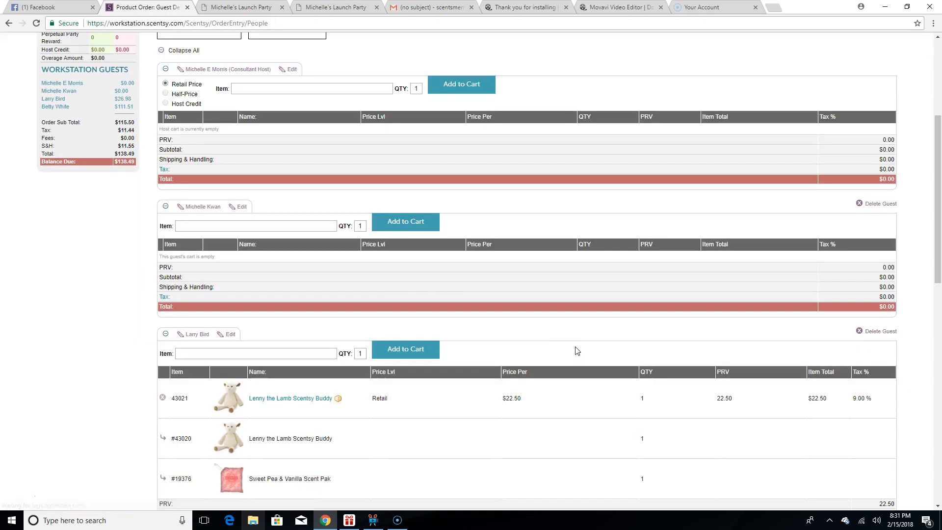
{"action": "left_click", "coordinate": [296, 226]}
{"action": "type", "text": "difu"}
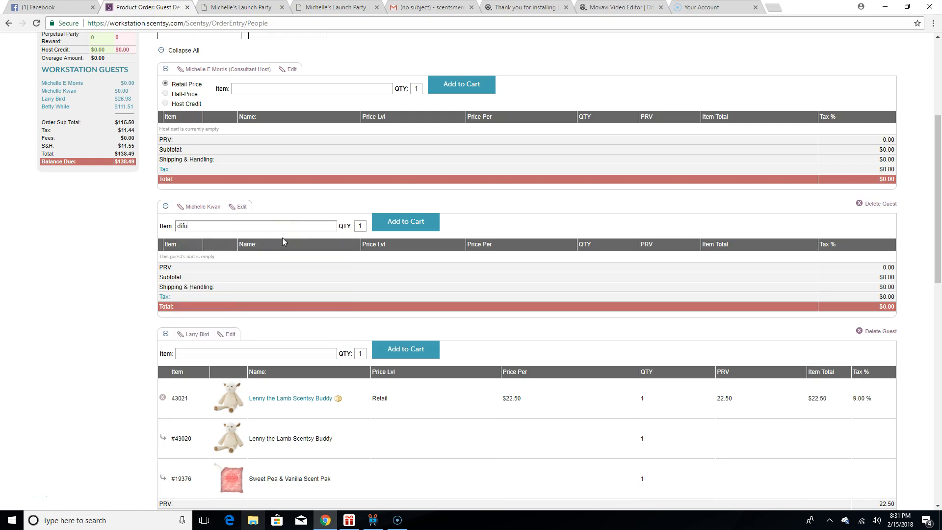
{"action": "key", "text": "BackSpace"}
{"action": "type", "text": "f"}
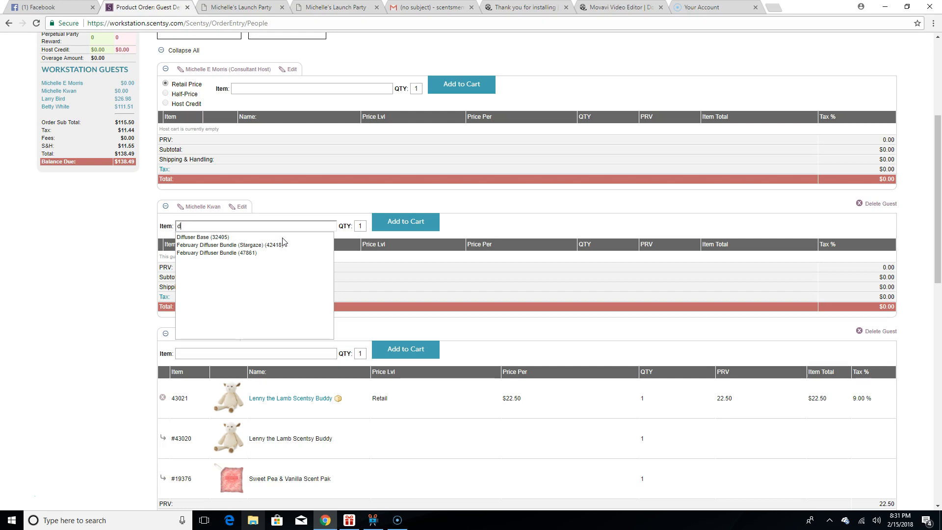
{"action": "type", "text": "enli"}
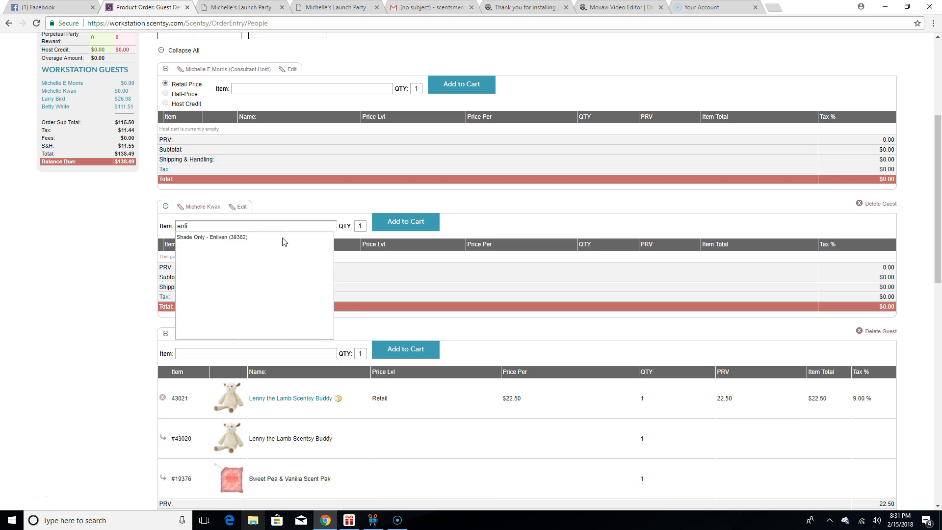
{"action": "key", "text": "BackSpace"}
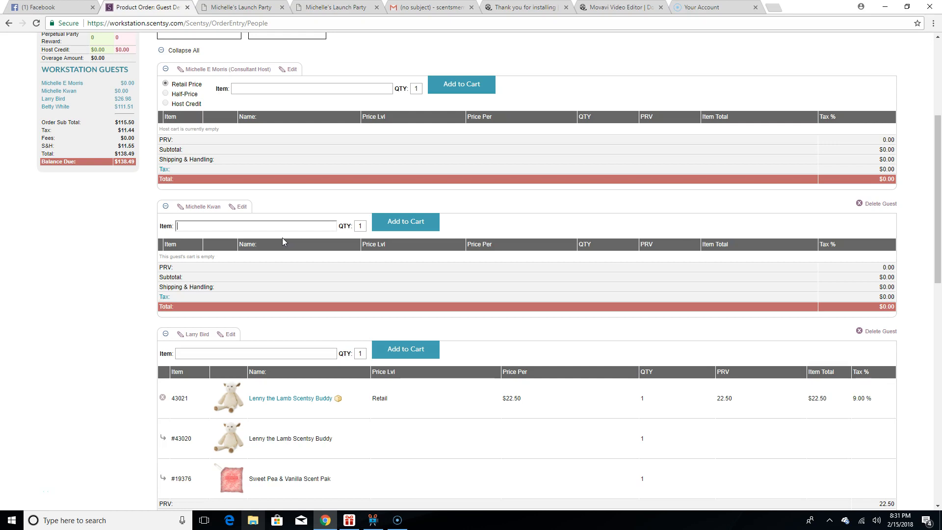
Step: Find the diffuser items again and add one February Diffuser Bundle (47861) to the newest guest's cart
{"action": "type", "text": "difus"}
{"action": "key", "text": "BackSpace"}
{"action": "key", "text": "BackSpace"}
{"action": "key", "text": "BackSpace"}
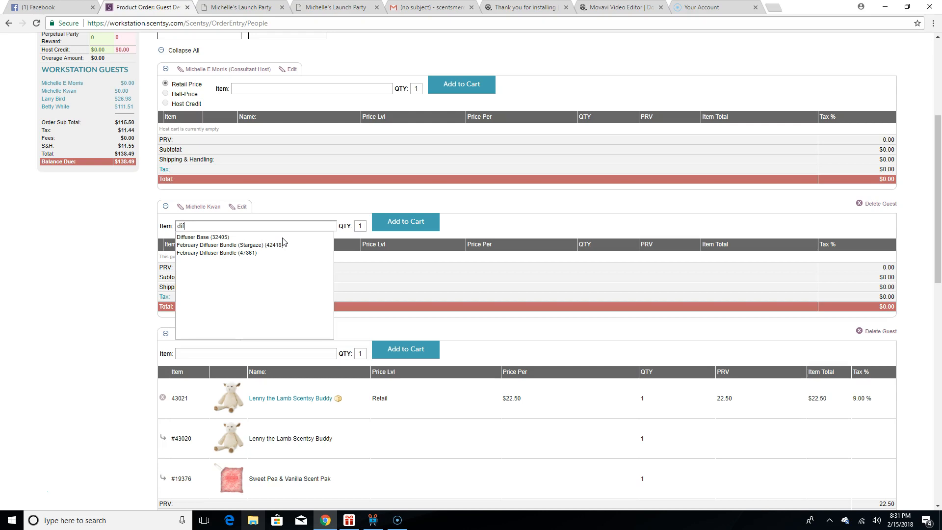
{"action": "left_click", "coordinate": [222, 254]}
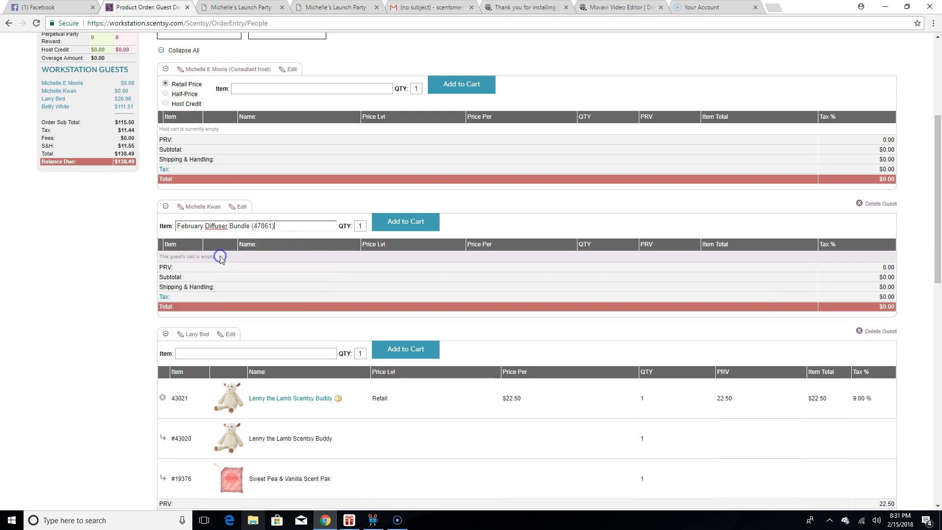
{"action": "left_click", "coordinate": [416, 227]}
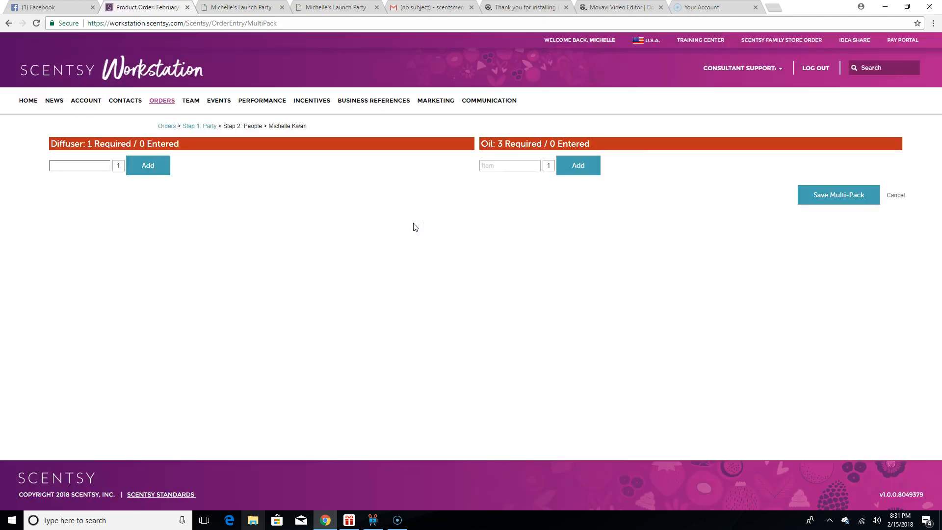
Step: Fill the bundle's diffuser requirement with one Enliven Diffuser (40092)
{"action": "type", "text": "enli"}
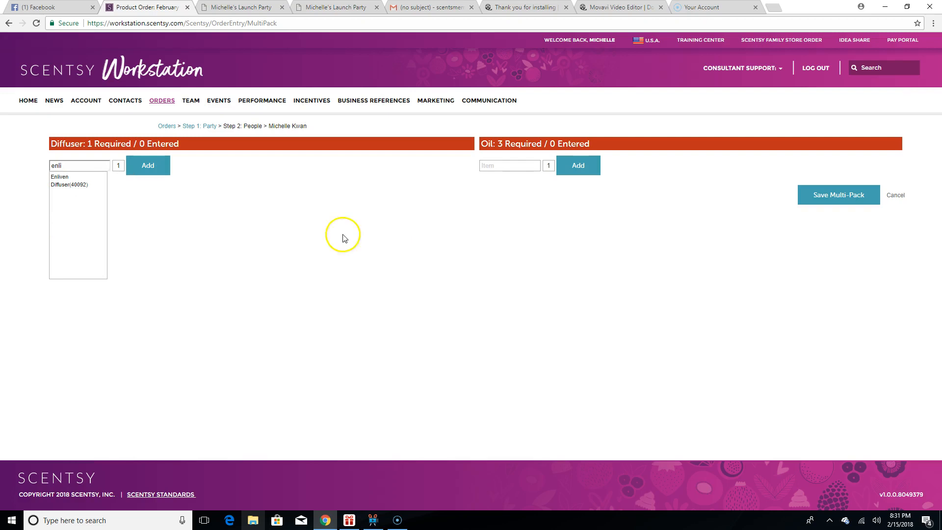
{"action": "left_click", "coordinate": [63, 185]}
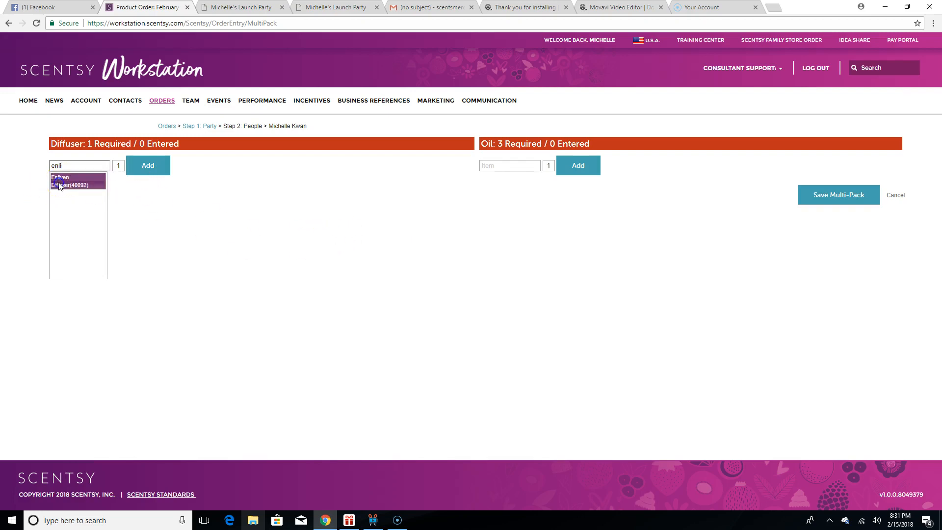
{"action": "left_click", "coordinate": [153, 167]}
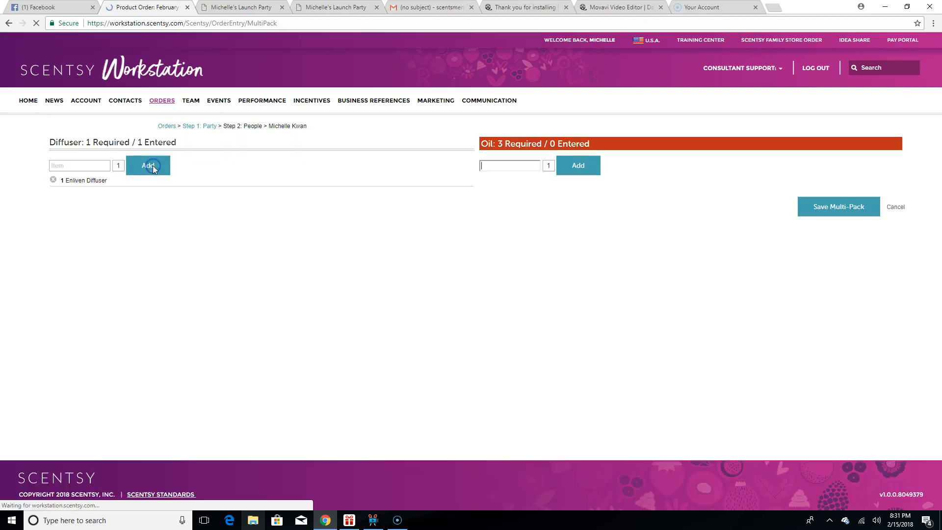
{"action": "left_click", "coordinate": [506, 166]}
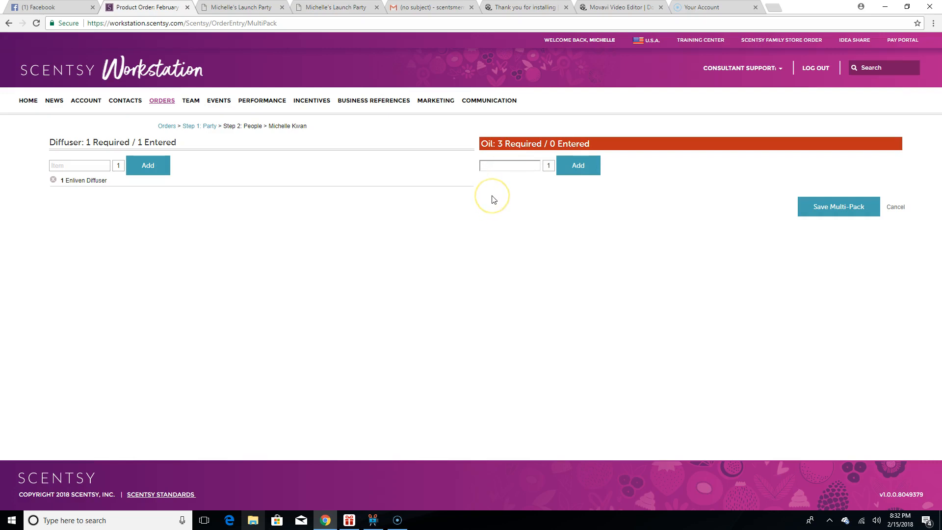
Step: Fill the bundle's oil requirement with one each of Lemongrass Cucumber Lime, Rose Chamomile Lavender and Eucalyptus Lavender Mint 100% Natural Oil, and save the multi-pack
{"action": "type", "text": "l"}
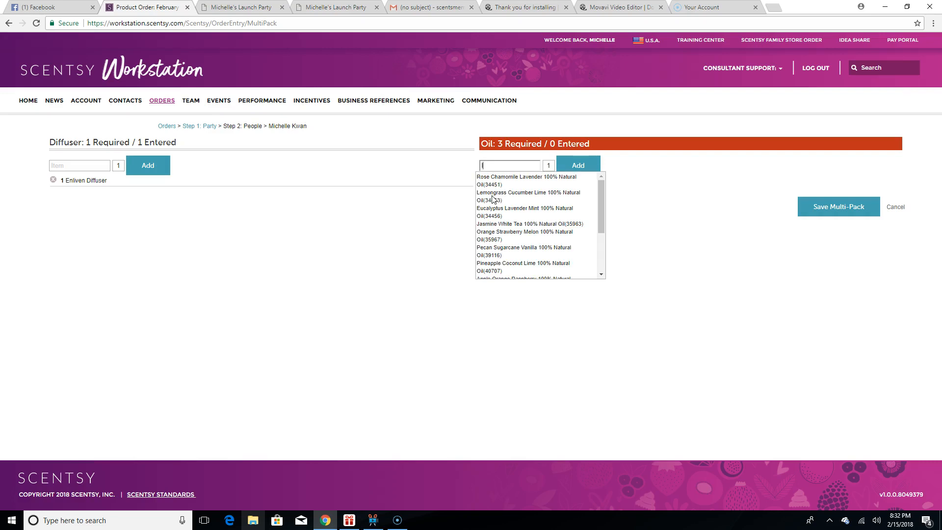
{"action": "left_click", "coordinate": [491, 197]}
{"action": "left_click", "coordinate": [578, 167]}
{"action": "type", "text": "f"}
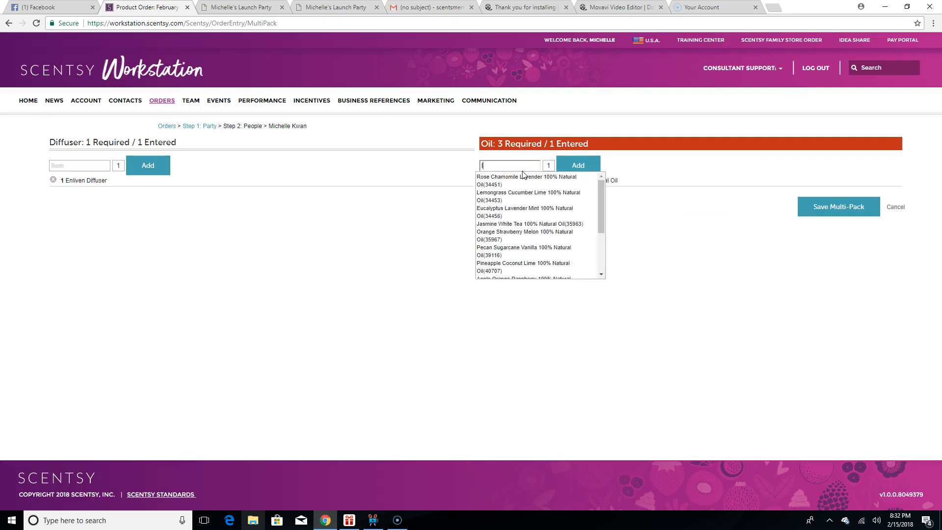
{"action": "left_click", "coordinate": [524, 178]}
{"action": "left_click", "coordinate": [578, 166]}
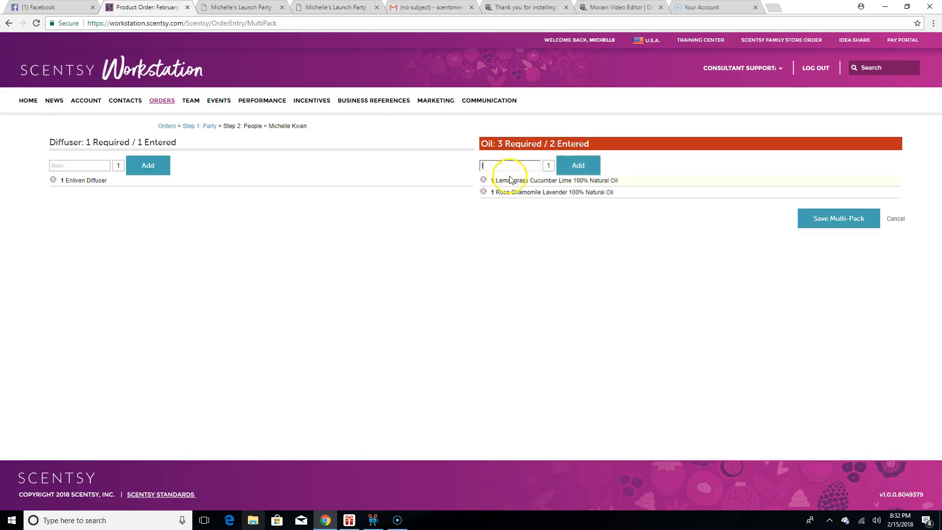
{"action": "left_click", "coordinate": [525, 210]}
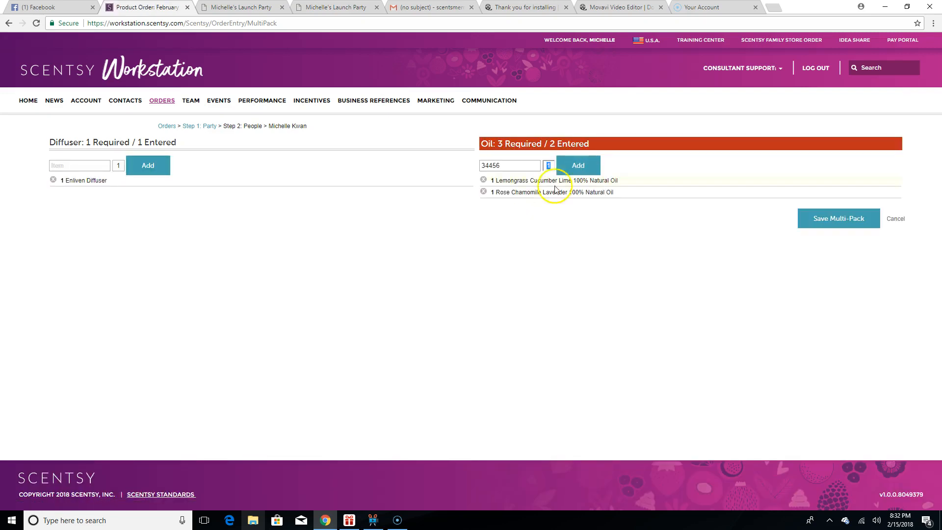
{"action": "left_click", "coordinate": [578, 165]}
{"action": "left_click", "coordinate": [849, 231]}
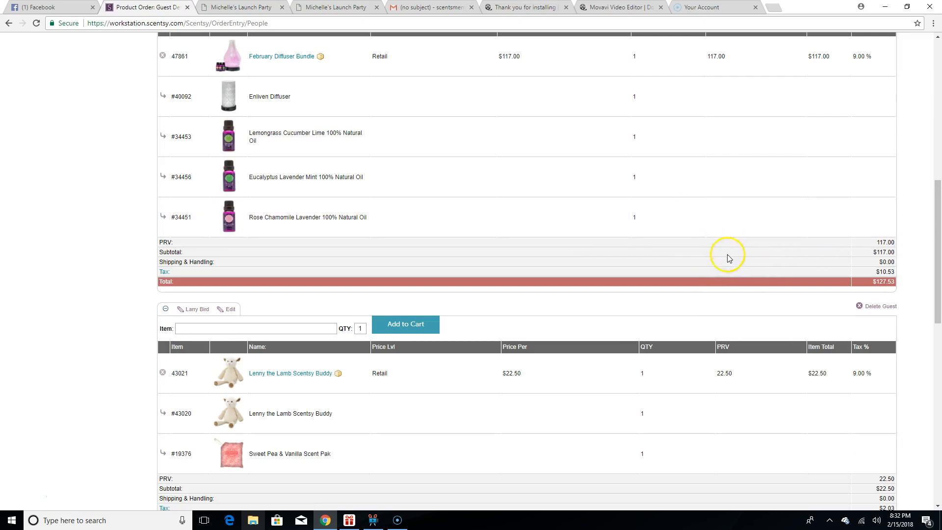
Step: Add one Stargaze Warmer (40256) to the consultant host's cart as a half-price item
{"action": "scroll", "coordinate": [230, 346], "scroll_direction": "up", "scroll_amount": 5}
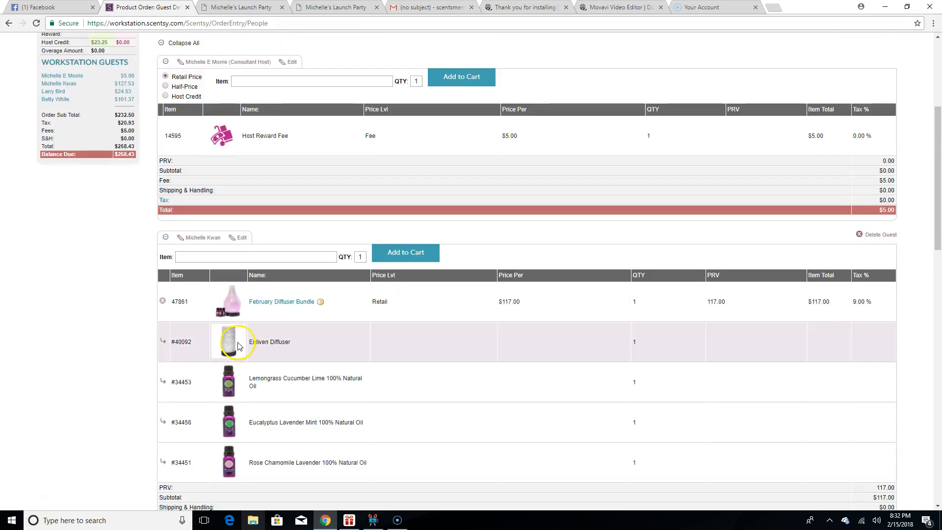
{"action": "scroll", "coordinate": [238, 346], "scroll_direction": "up", "scroll_amount": 3}
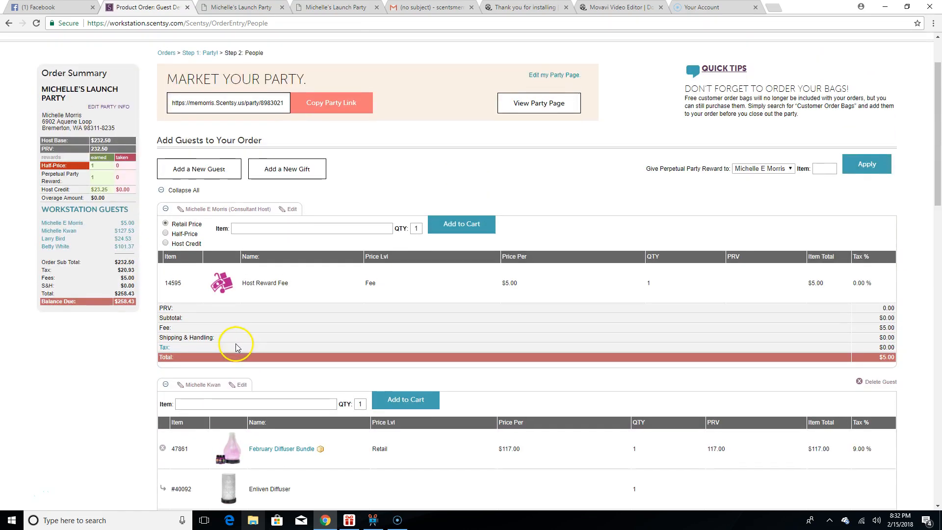
{"action": "scroll", "coordinate": [235, 346], "scroll_direction": "up", "scroll_amount": 1}
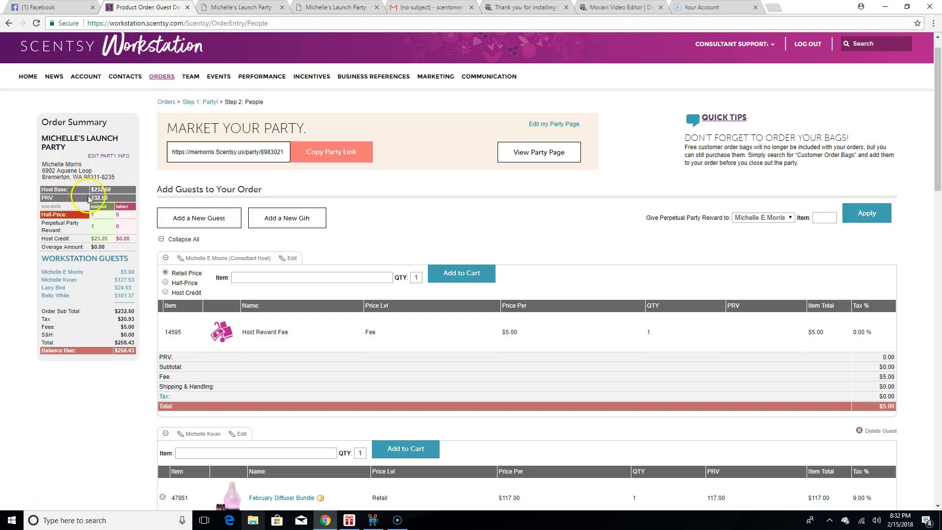
{"action": "left_click", "coordinate": [113, 202]}
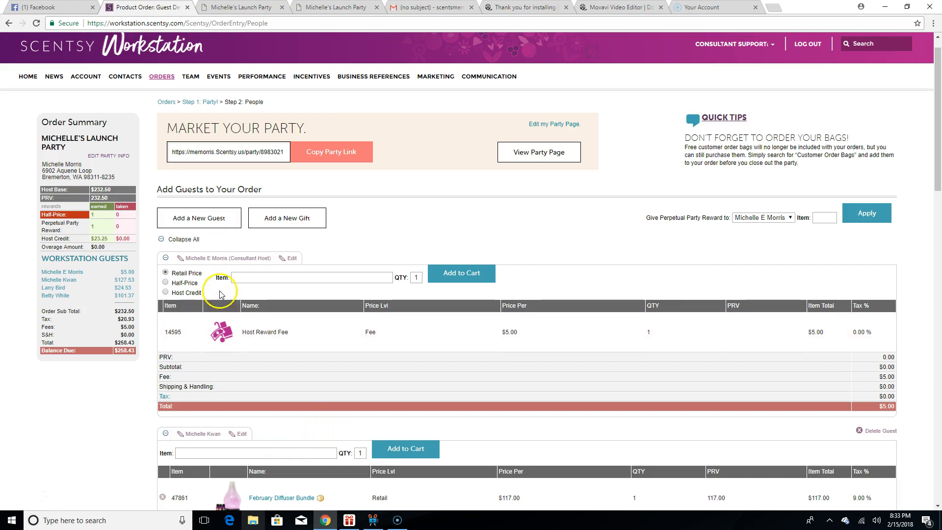
{"action": "left_click", "coordinate": [243, 277]}
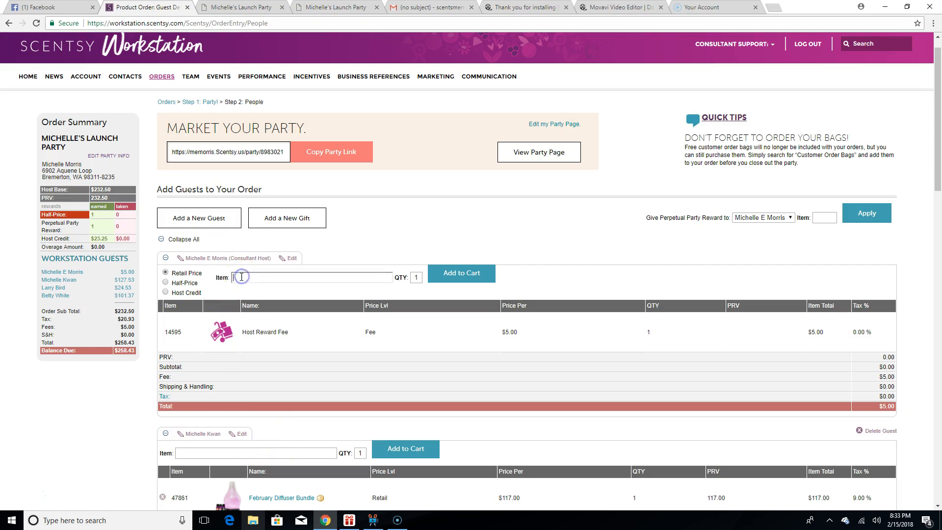
{"action": "left_click", "coordinate": [166, 283]}
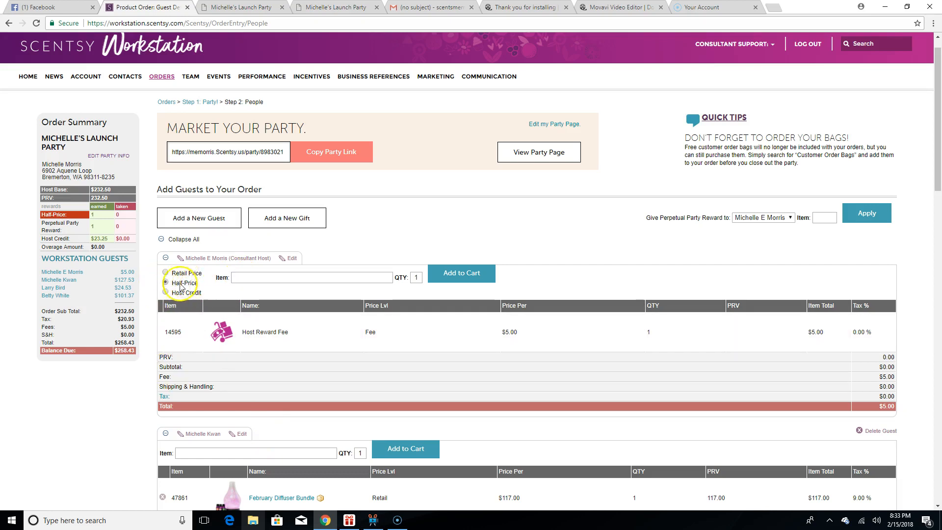
{"action": "left_click", "coordinate": [239, 276]}
{"action": "type", "text": "lenn"}
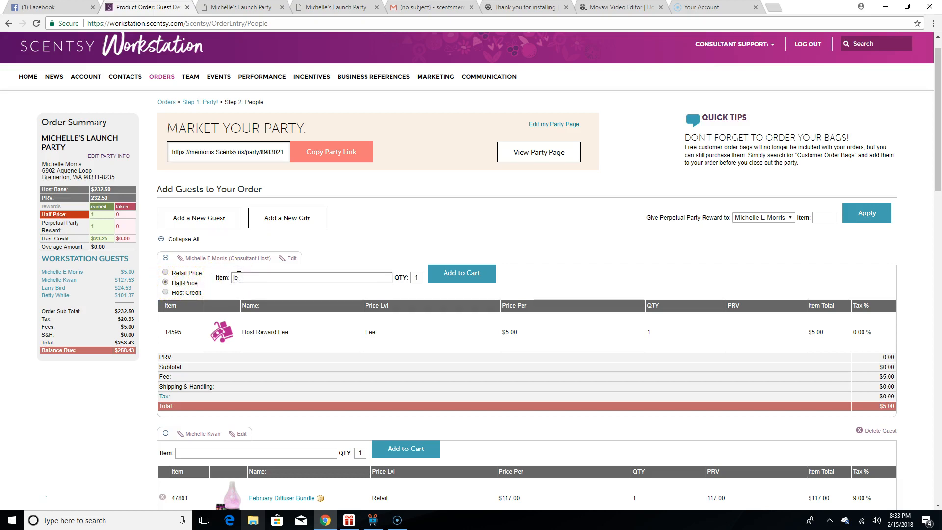
{"action": "key", "text": "BackSpace"}
{"action": "key", "text": "BackSpace"}
{"action": "key", "text": "BackSpace"}
{"action": "key", "text": "BackSpace"}
{"action": "type", "text": "starg"}
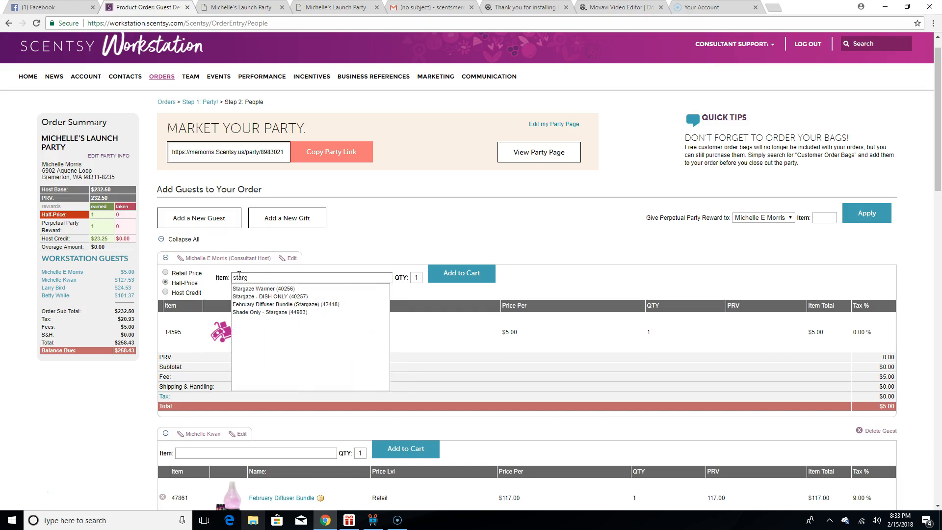
{"action": "left_click", "coordinate": [240, 289]}
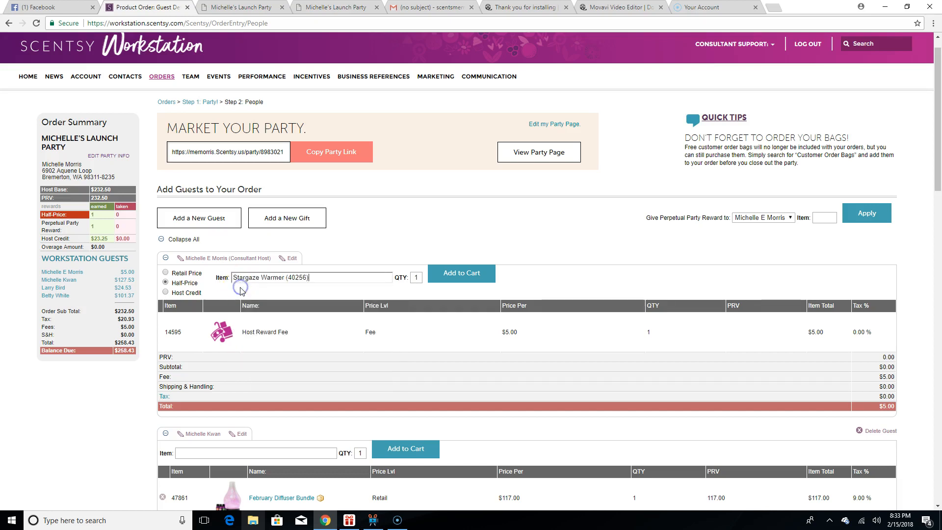
{"action": "left_click", "coordinate": [461, 277]}
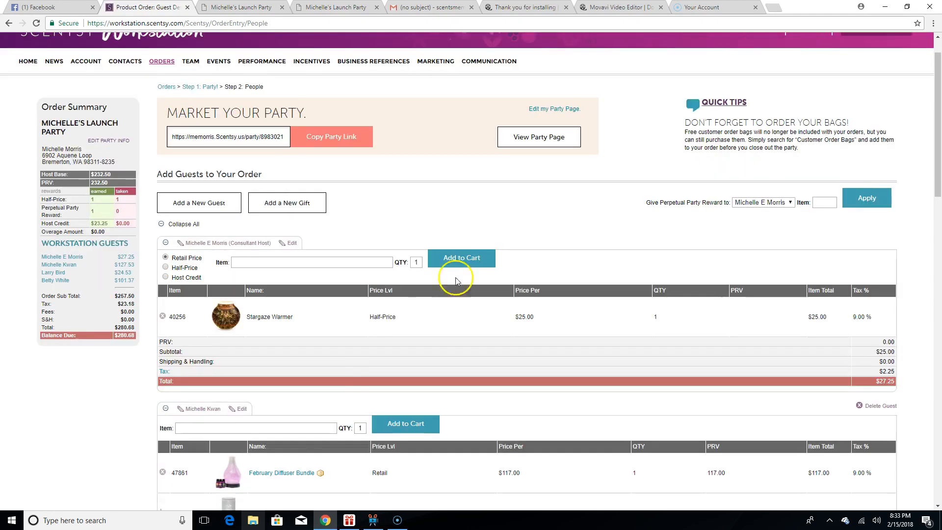
Step: Add one Road Less Traveled Warmer (37825) to the consultant host's cart using host credit
{"action": "left_click", "coordinate": [166, 278]}
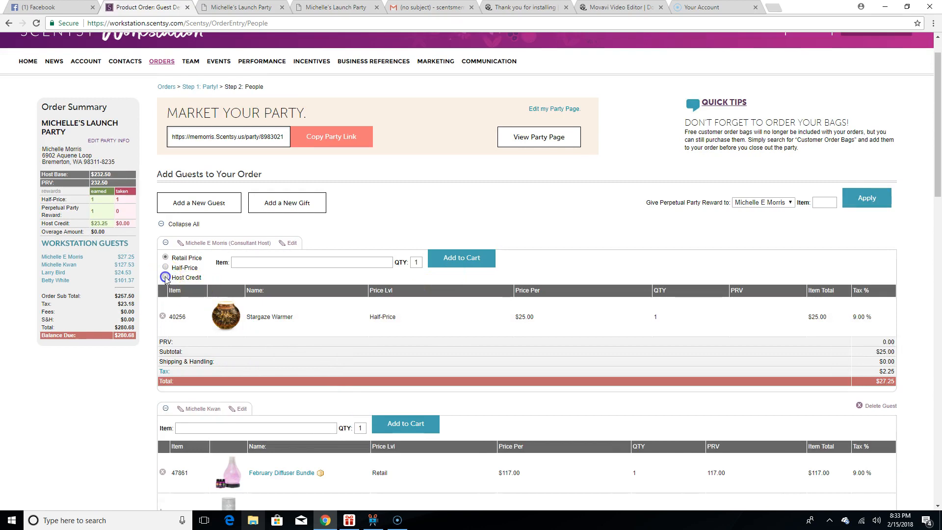
{"action": "left_click", "coordinate": [265, 264]}
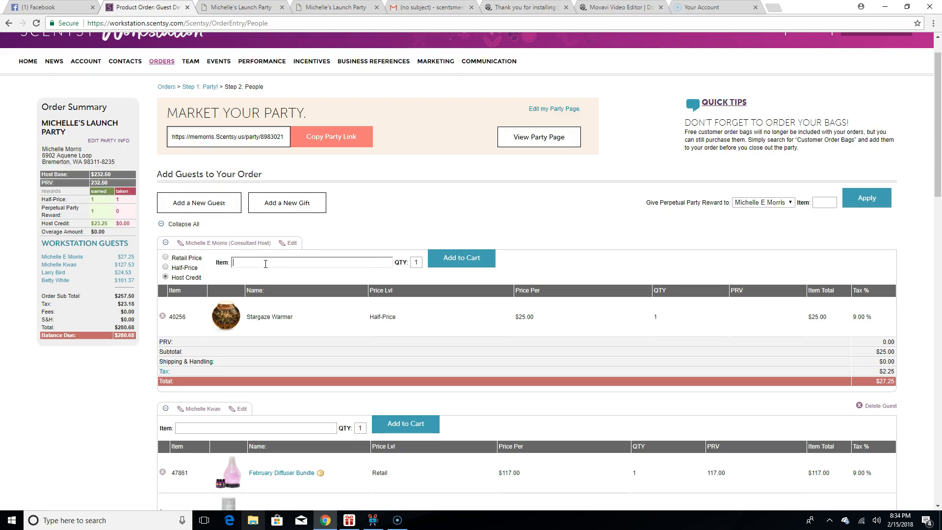
{"action": "left_click", "coordinate": [265, 265]}
{"action": "type", "text": "ele"}
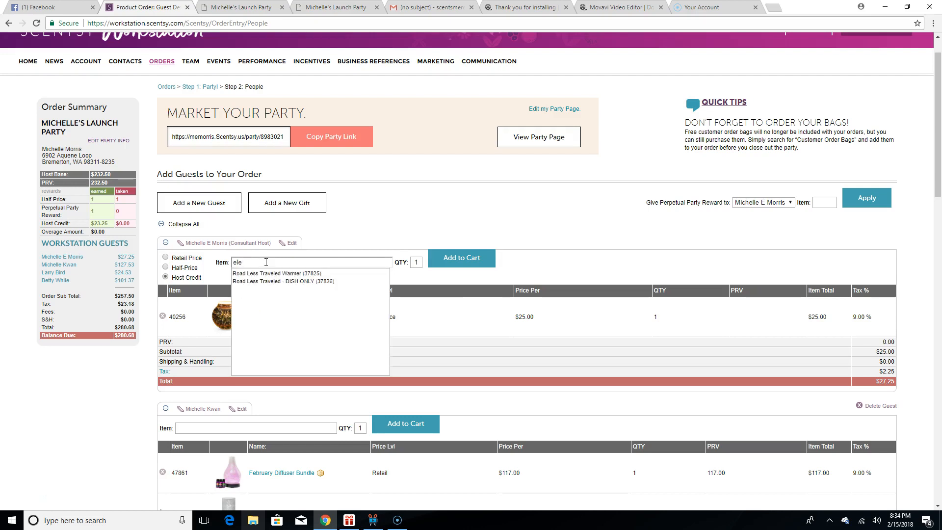
{"action": "left_click", "coordinate": [267, 274]}
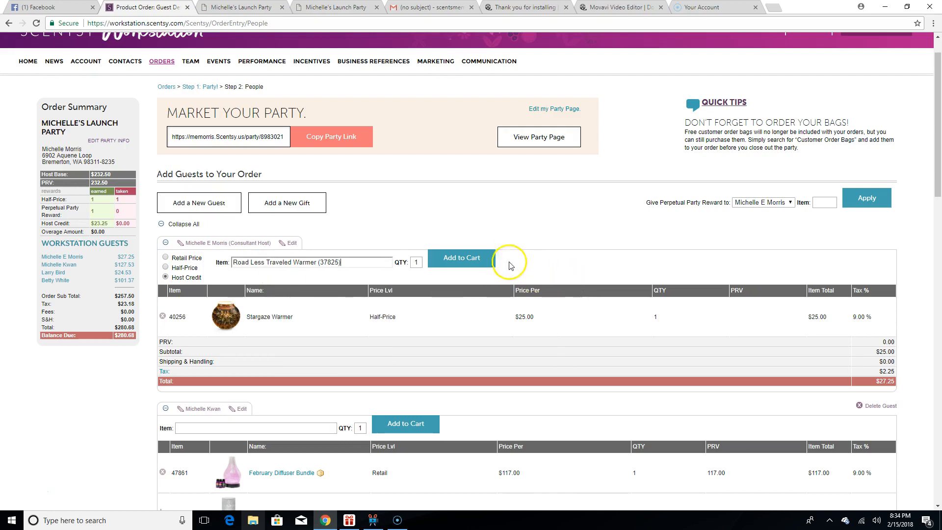
{"action": "left_click", "coordinate": [479, 259]}
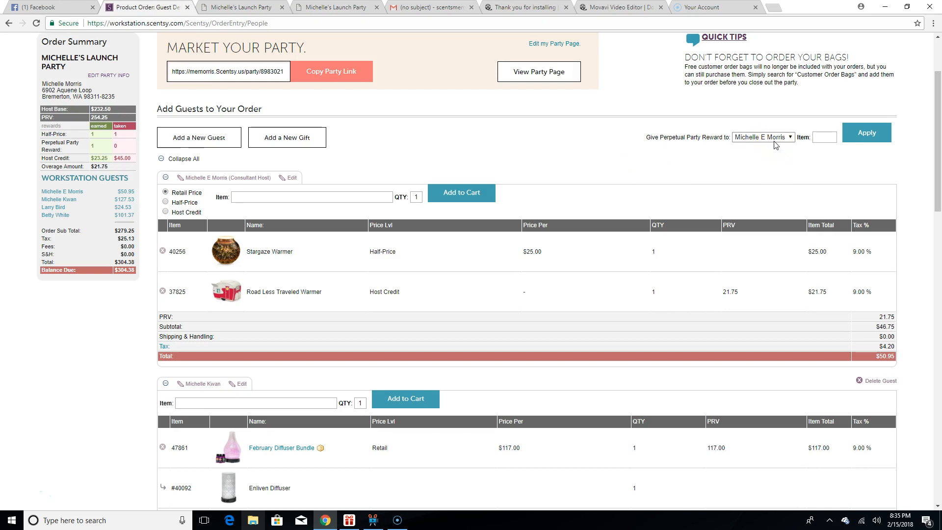
Step: Give the Perpetual Party Reward to the last-listed guest, choosing the Stargaze Warmer (40256) as the reward item
{"action": "left_click", "coordinate": [793, 141]}
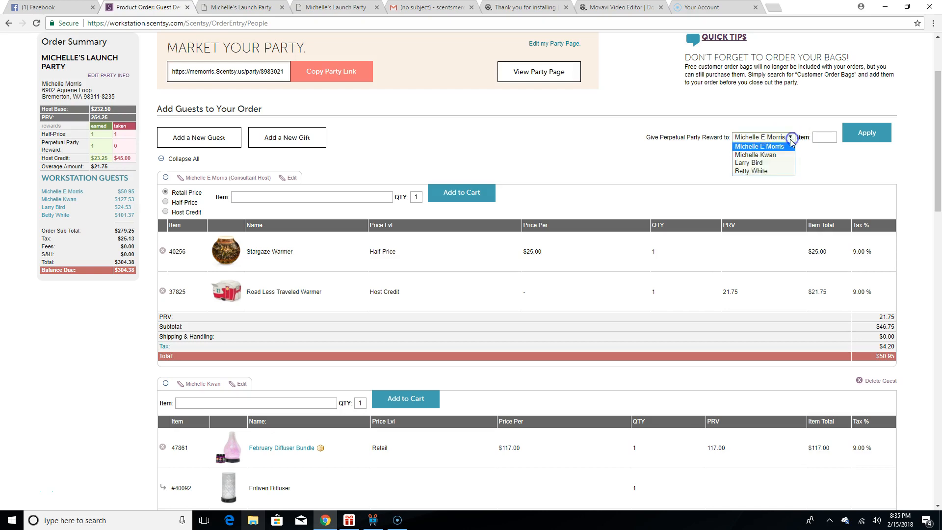
{"action": "left_click", "coordinate": [781, 171]}
{"action": "left_click", "coordinate": [823, 137]}
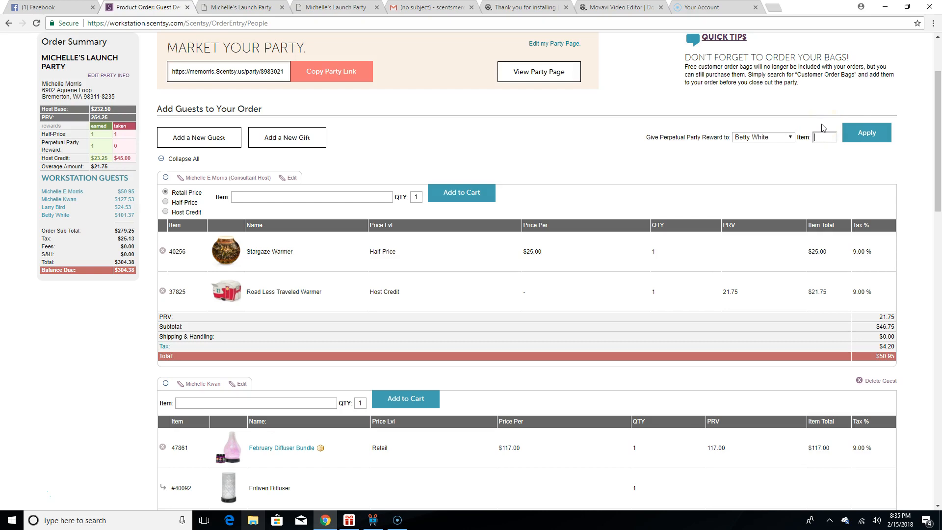
{"action": "type", "text": "starga"}
{"action": "type", "text": "ze"}
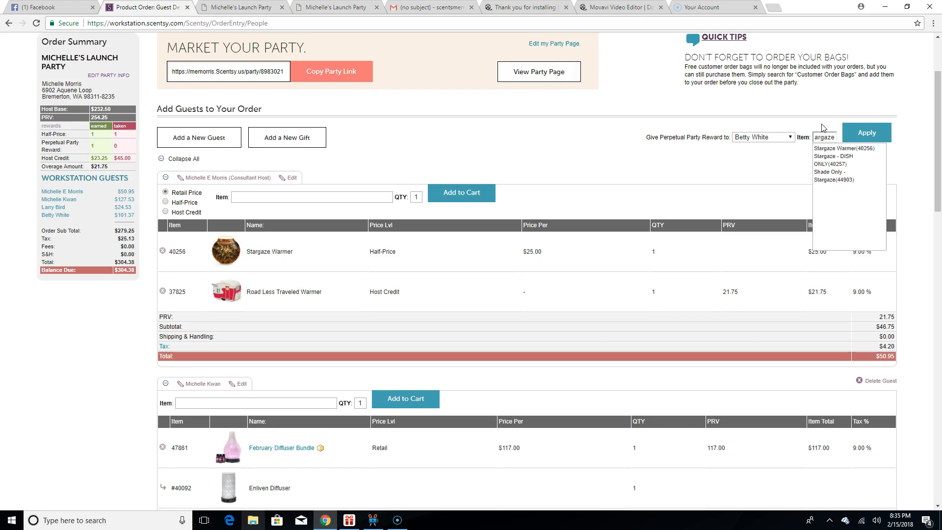
{"action": "left_click", "coordinate": [841, 148]}
{"action": "left_click", "coordinate": [859, 146]}
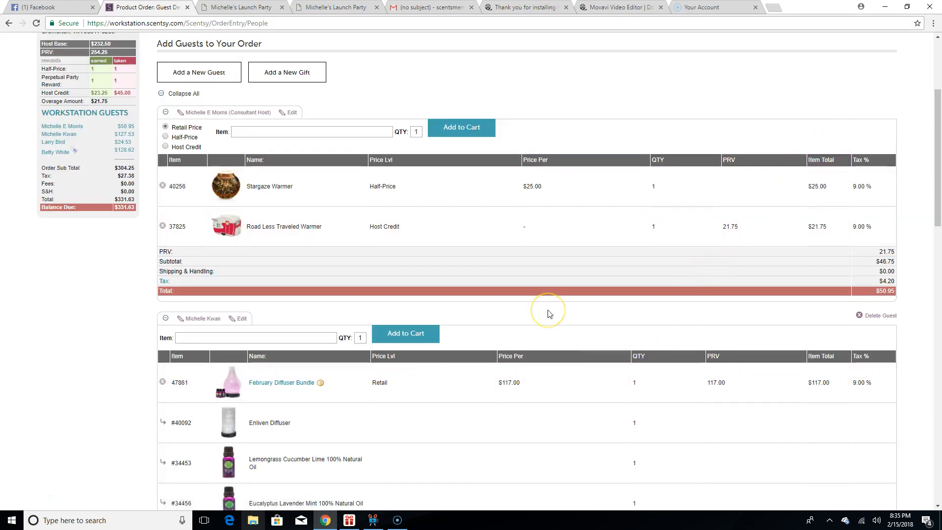
Step: Check the Perpetual Party Reward item in the last guest's cart and continue the party order to the payments step
{"action": "scroll", "coordinate": [549, 314], "scroll_direction": "down", "scroll_amount": 8}
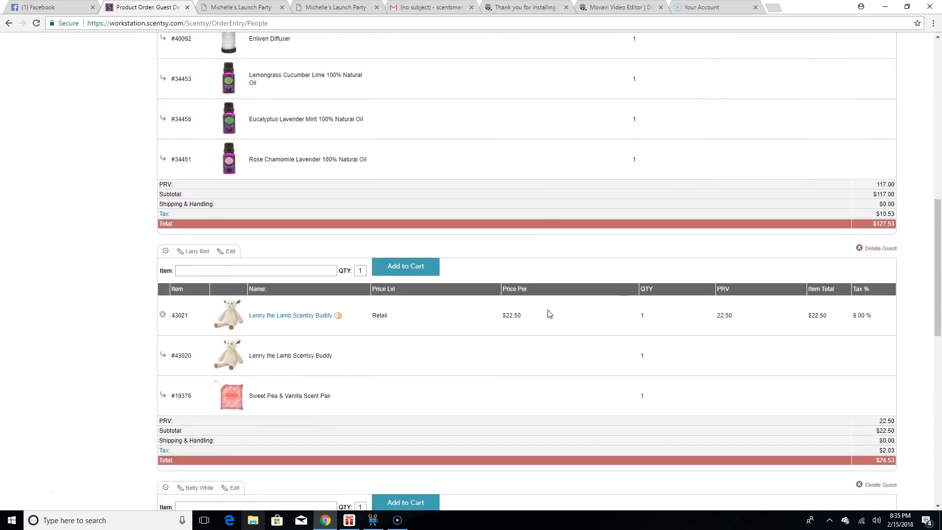
{"action": "scroll", "coordinate": [548, 314], "scroll_direction": "down", "scroll_amount": 8}
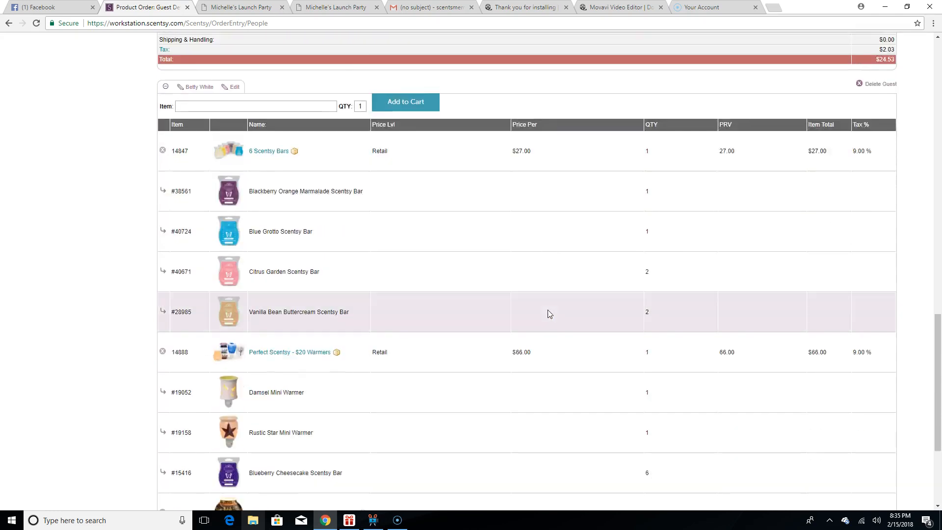
{"action": "scroll", "coordinate": [548, 314], "scroll_direction": "down", "scroll_amount": 2}
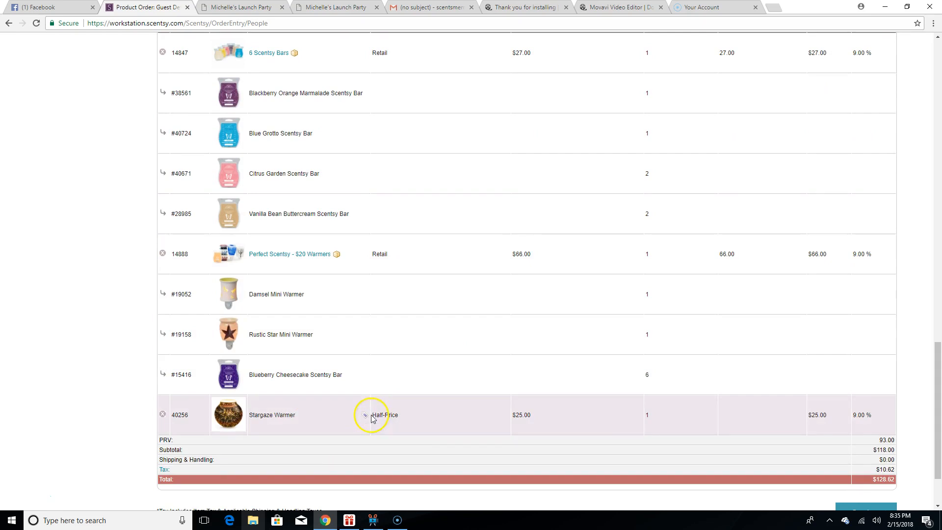
{"action": "mouse_move", "coordinate": [367, 419]}
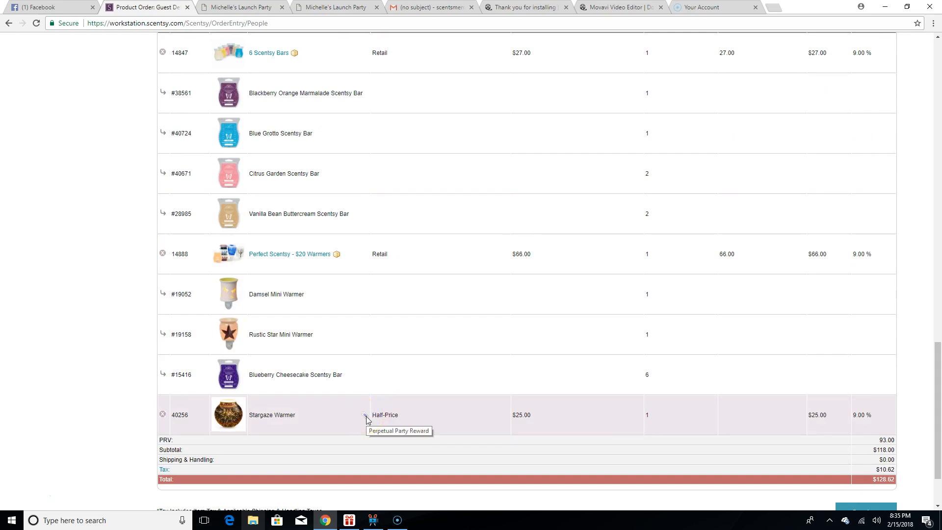
{"action": "left_click", "coordinate": [366, 417]}
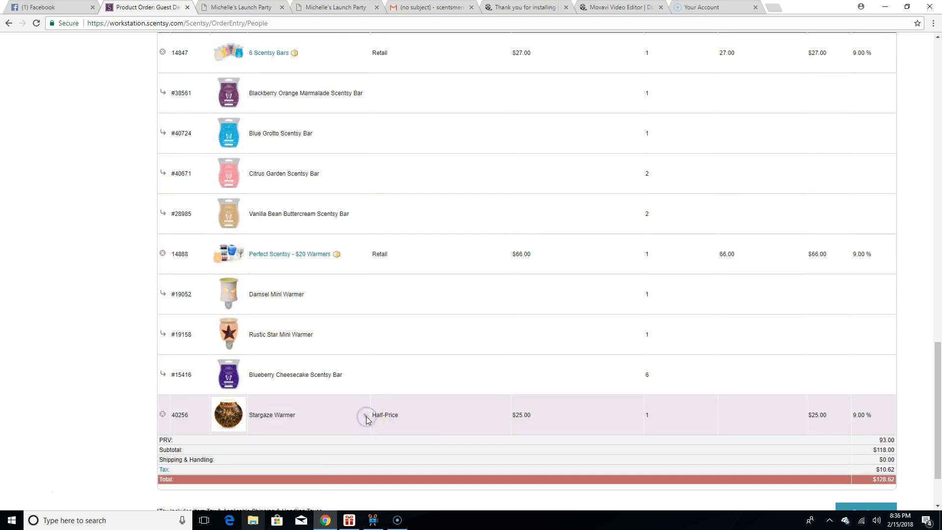
{"action": "left_click_drag", "start_coordinate": [937, 401], "coordinate": [940, 126]}
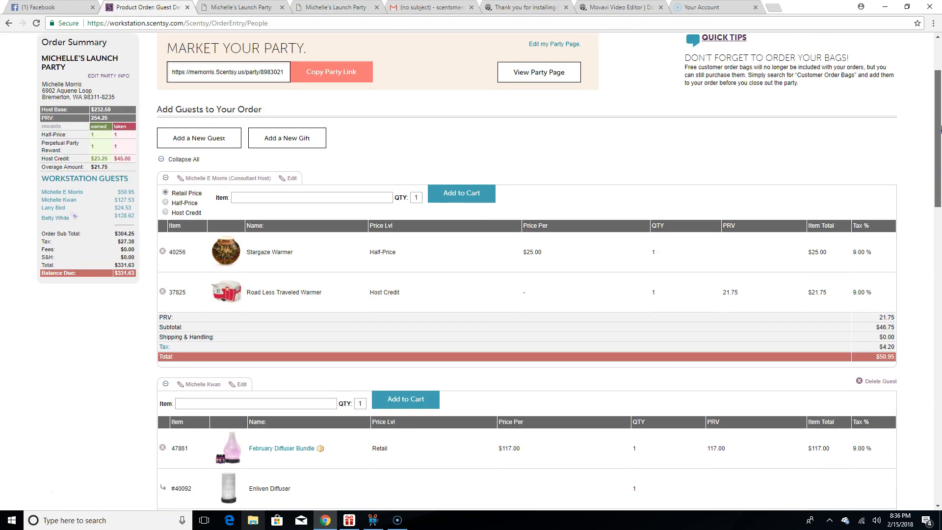
{"action": "left_click_drag", "start_coordinate": [940, 128], "coordinate": [931, 424]}
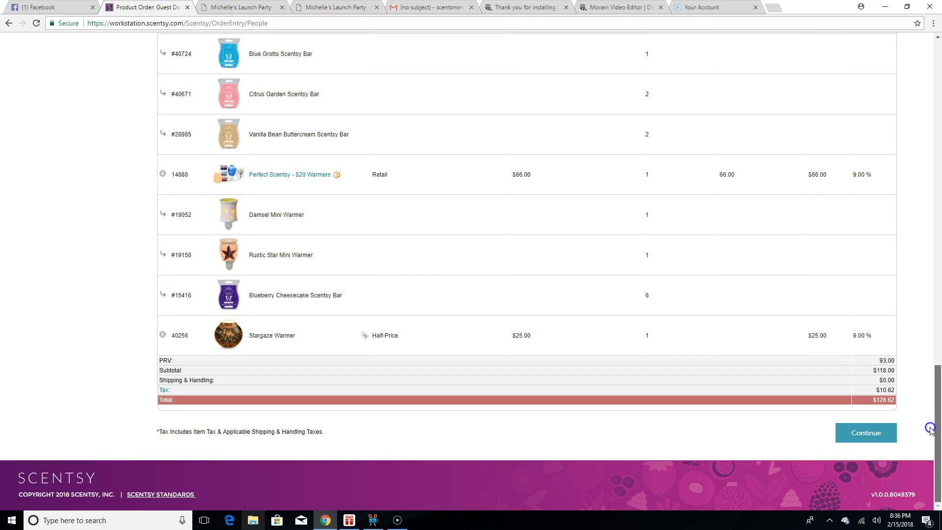
{"action": "left_click", "coordinate": [884, 444]}
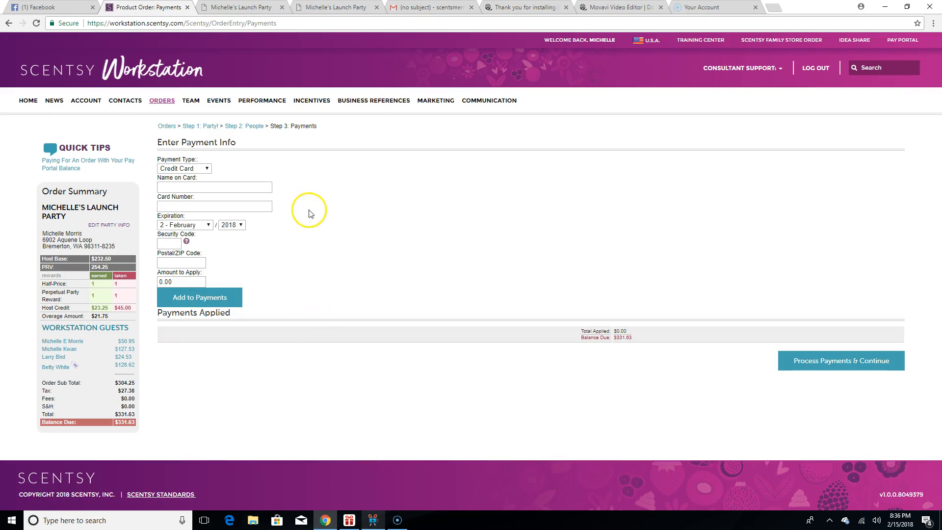
{"action": "left_click", "coordinate": [244, 179]}
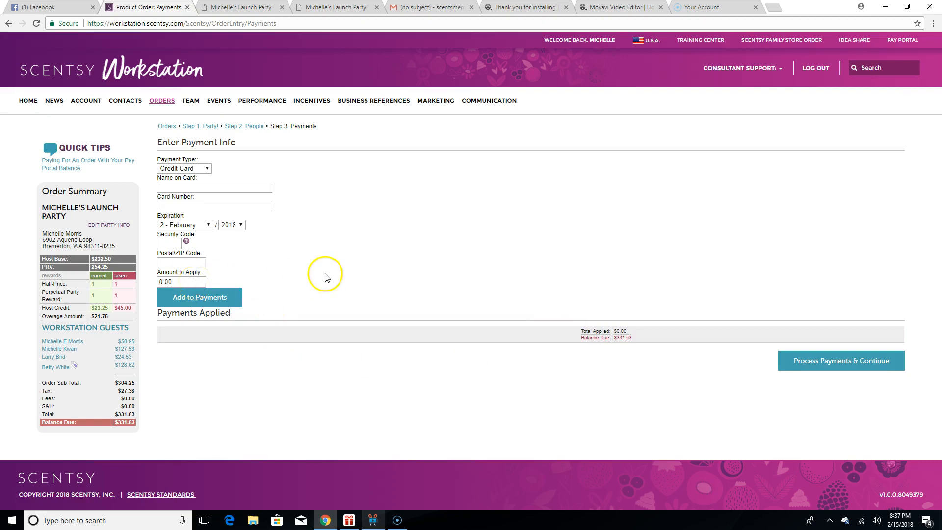
{"action": "left_click", "coordinate": [351, 269]}
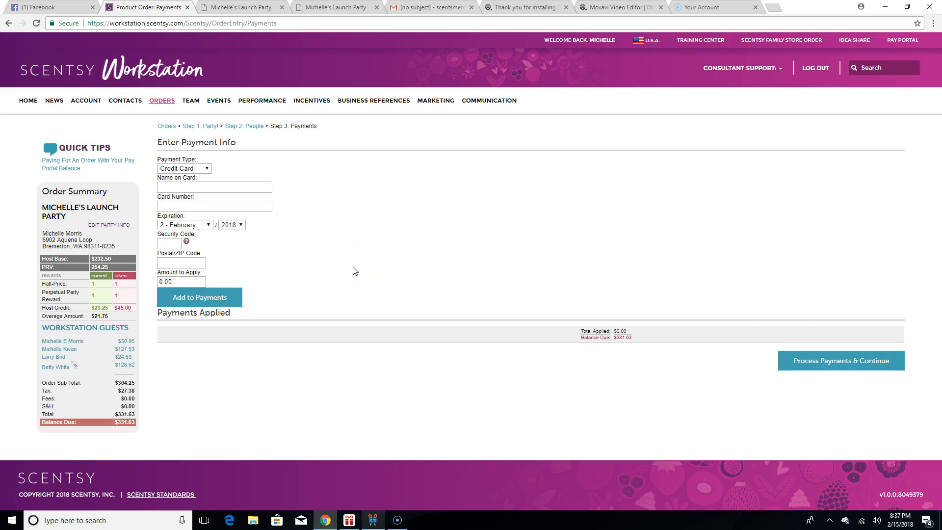